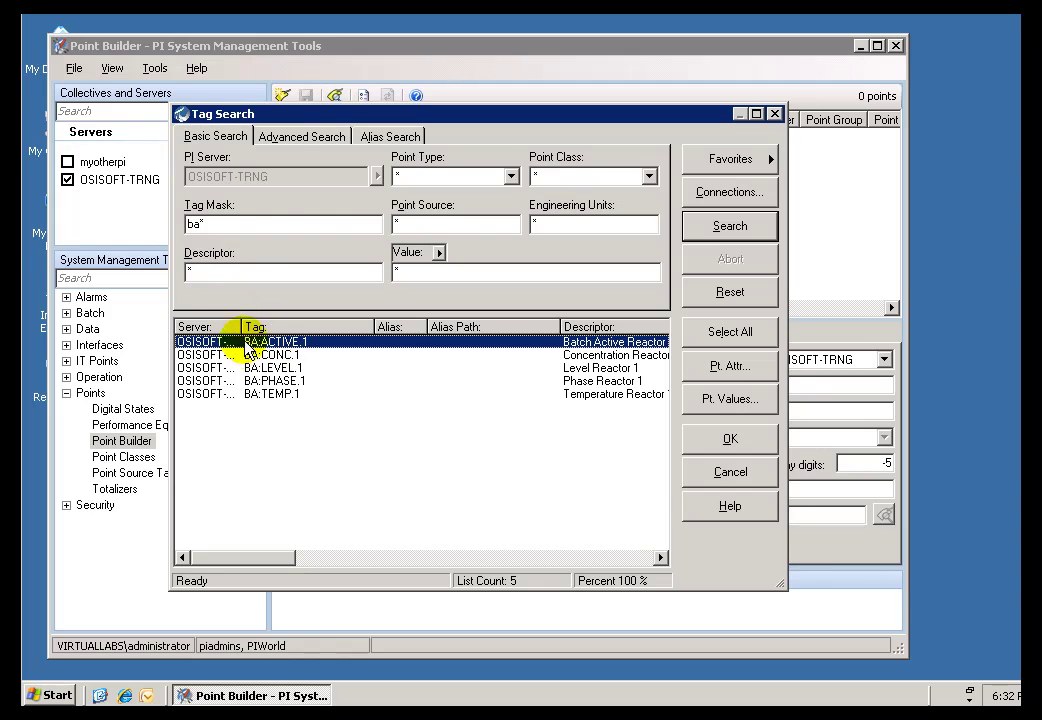
On the Advanced Search tab, choose PointSource as the attribute to filter on.
left_click(286, 140)
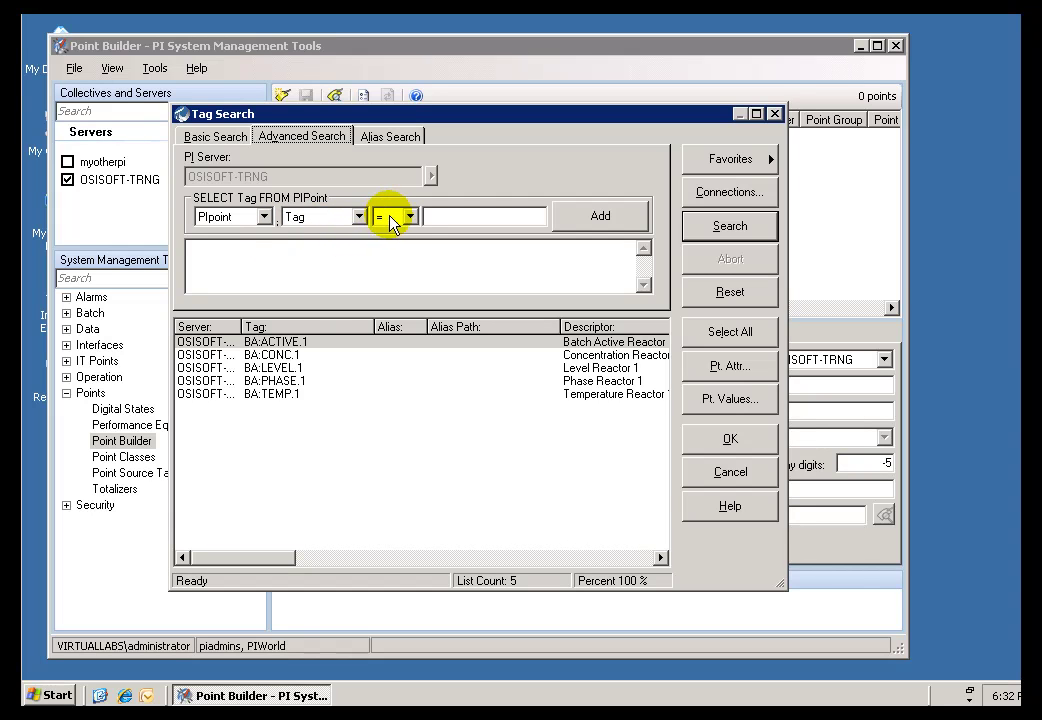
left_click(359, 219)
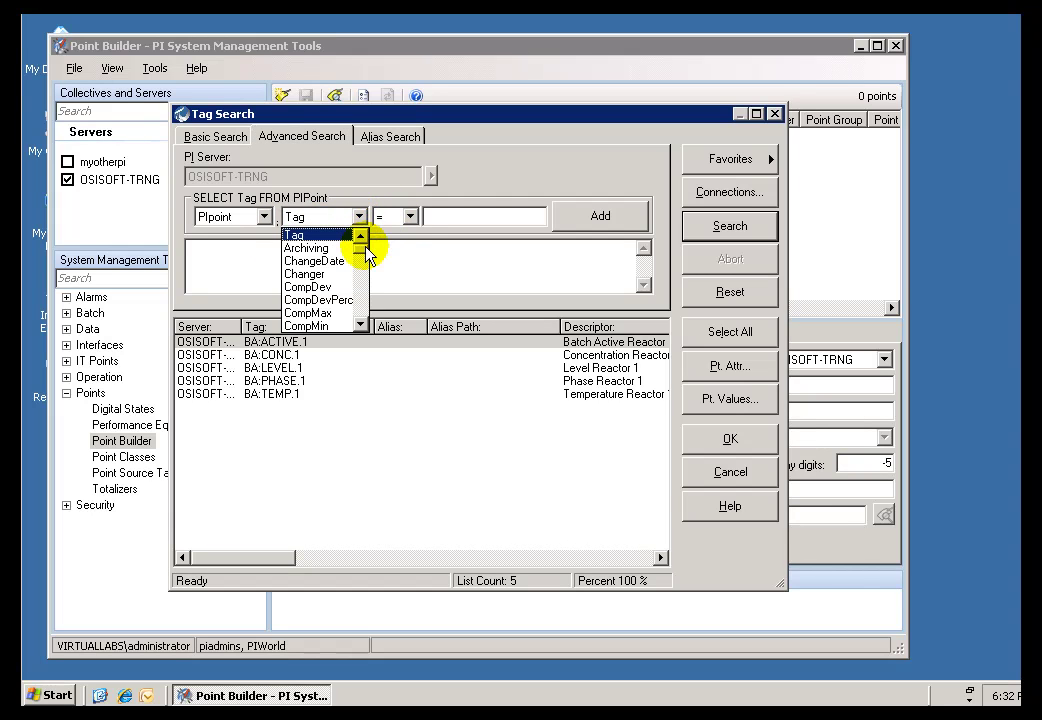
left_click(364, 305)
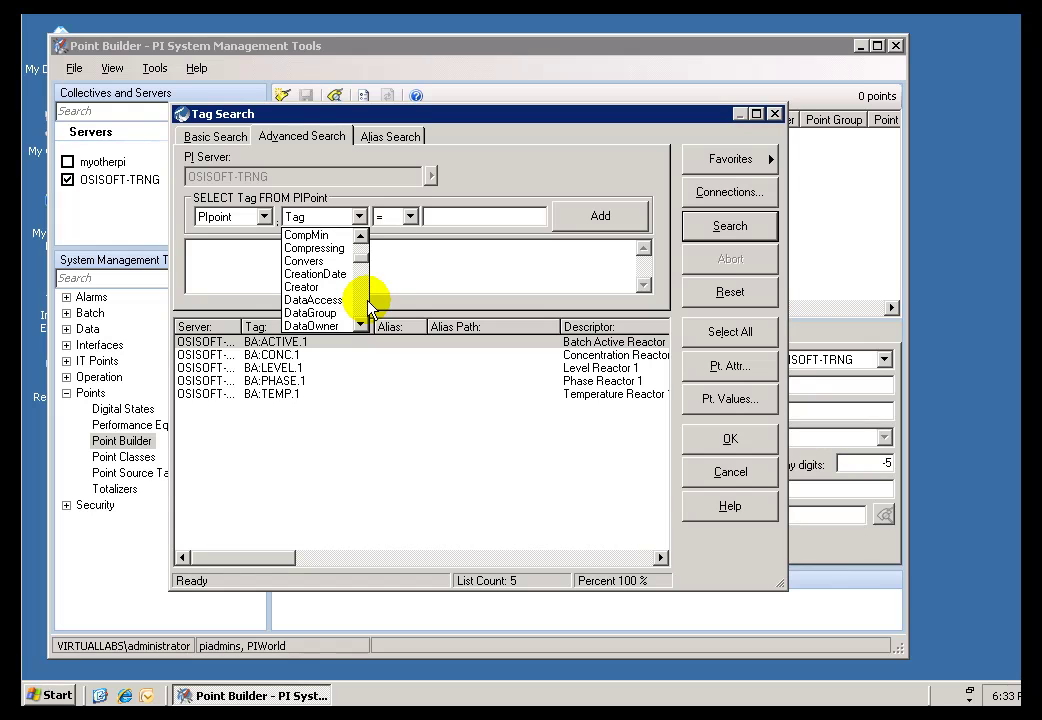
left_click(366, 303)
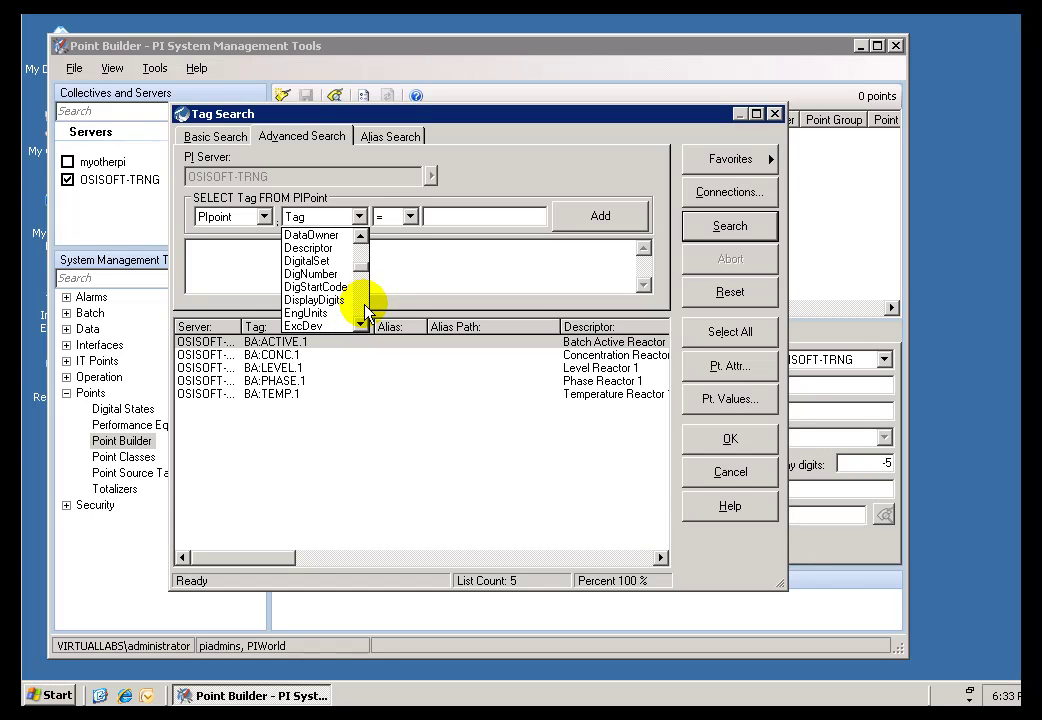
left_click(365, 306)
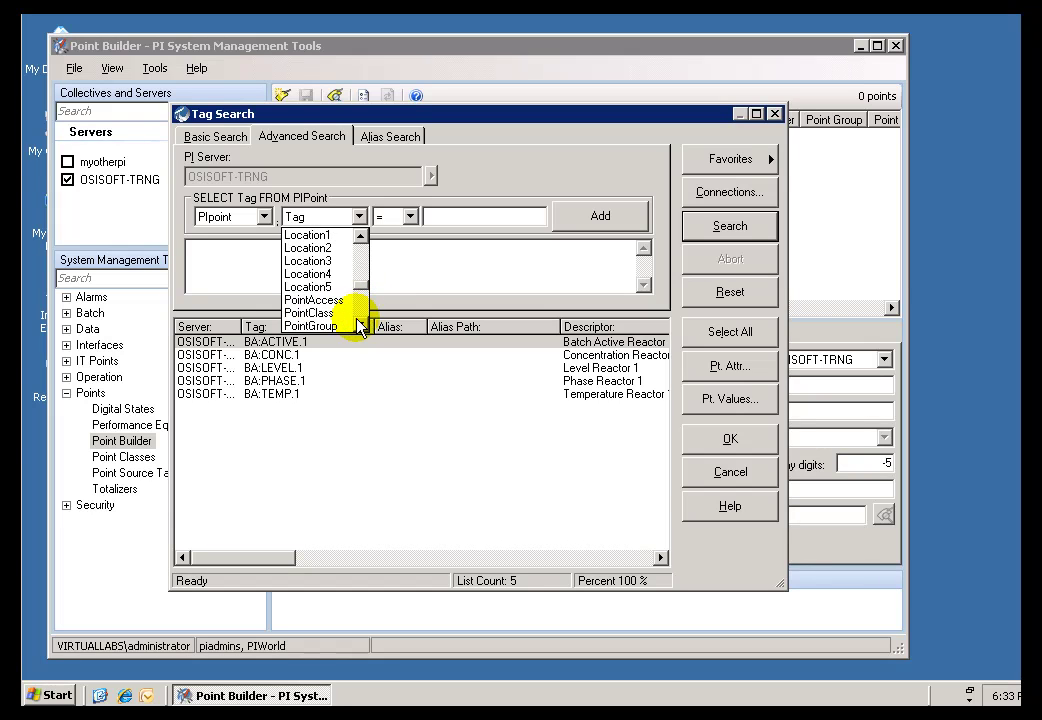
left_click(360, 326)
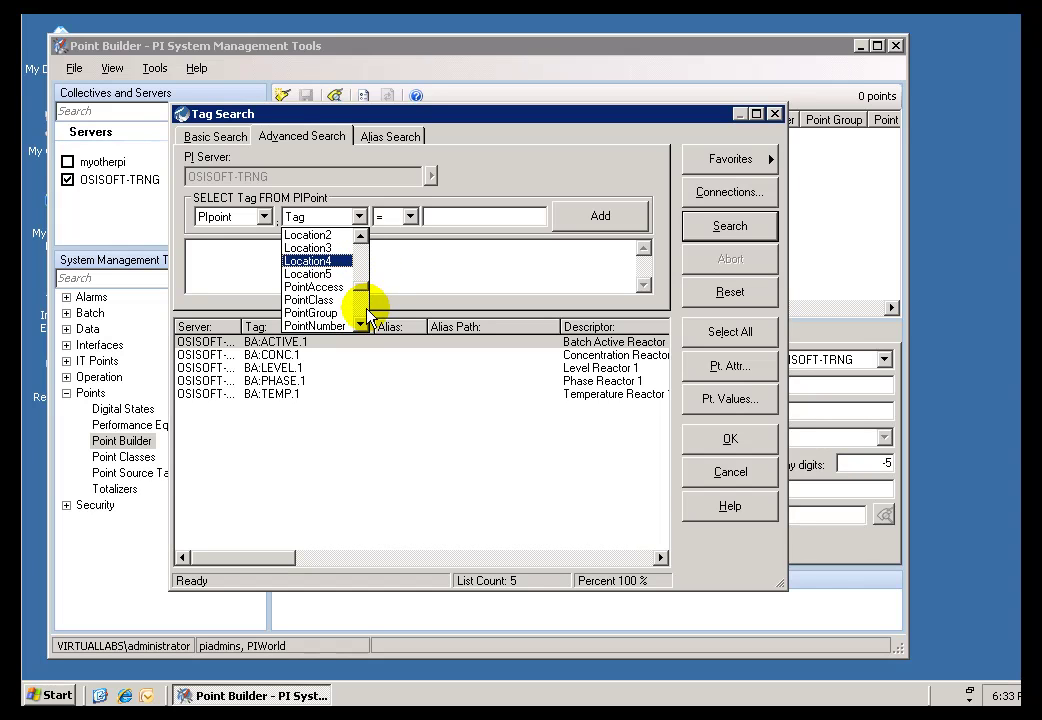
left_click(366, 315)
left_click(320, 261)
Add the condition PointSource = 'R' to the query.
left_click(446, 219)
type("R")
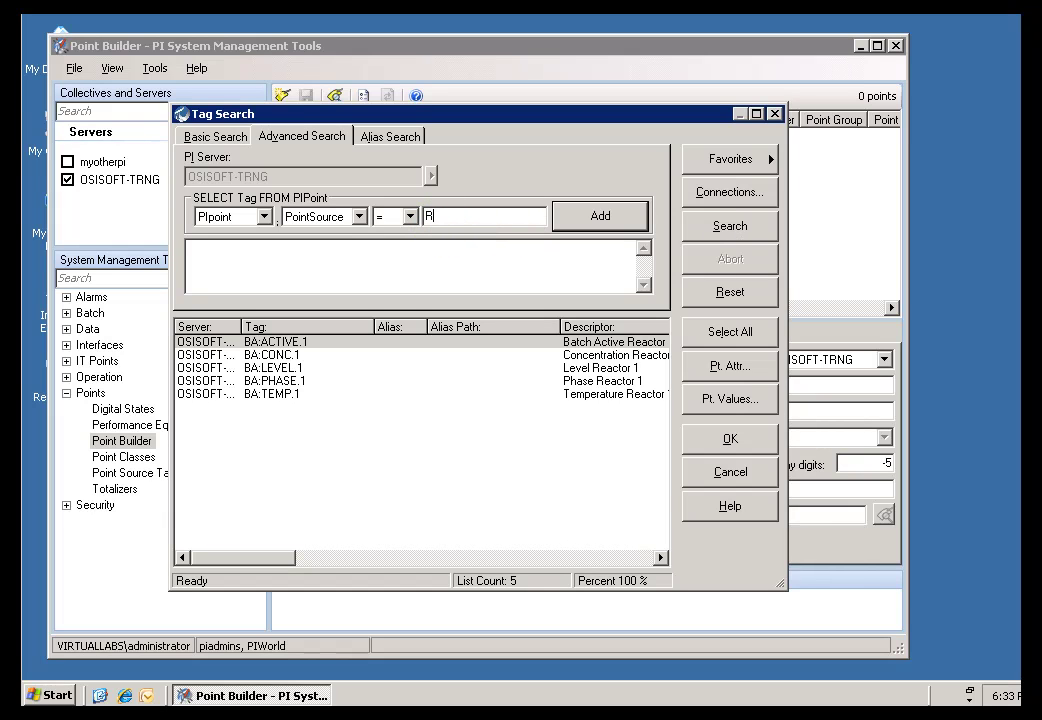
left_click(600, 226)
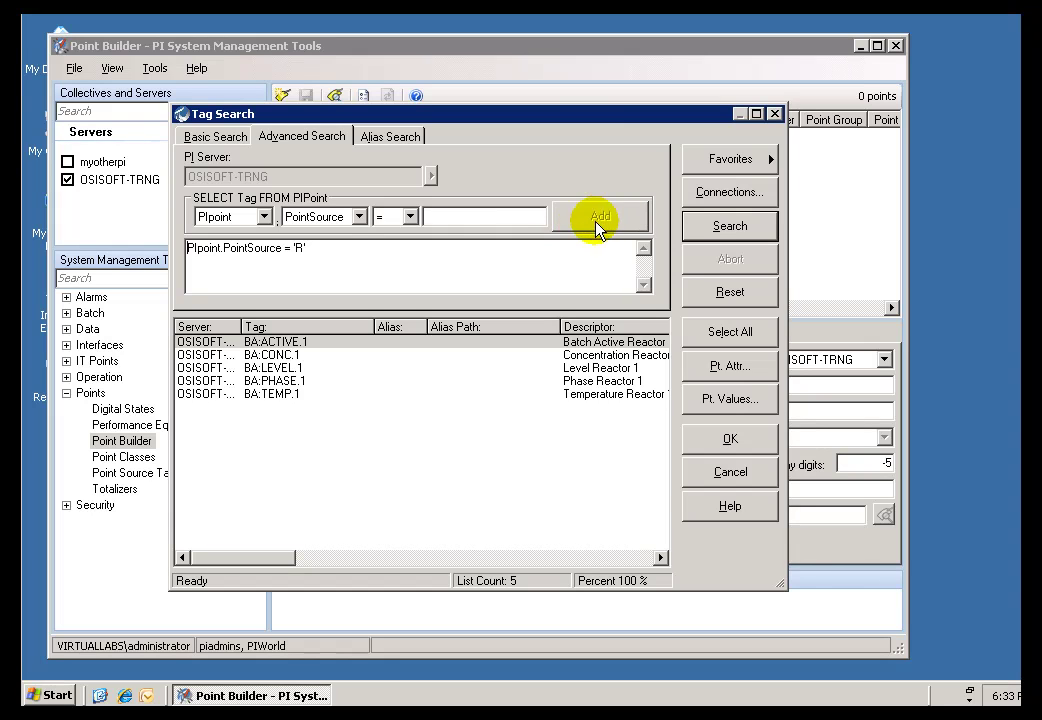
left_click_drag(326, 250, 174, 245)
left_click(328, 252)
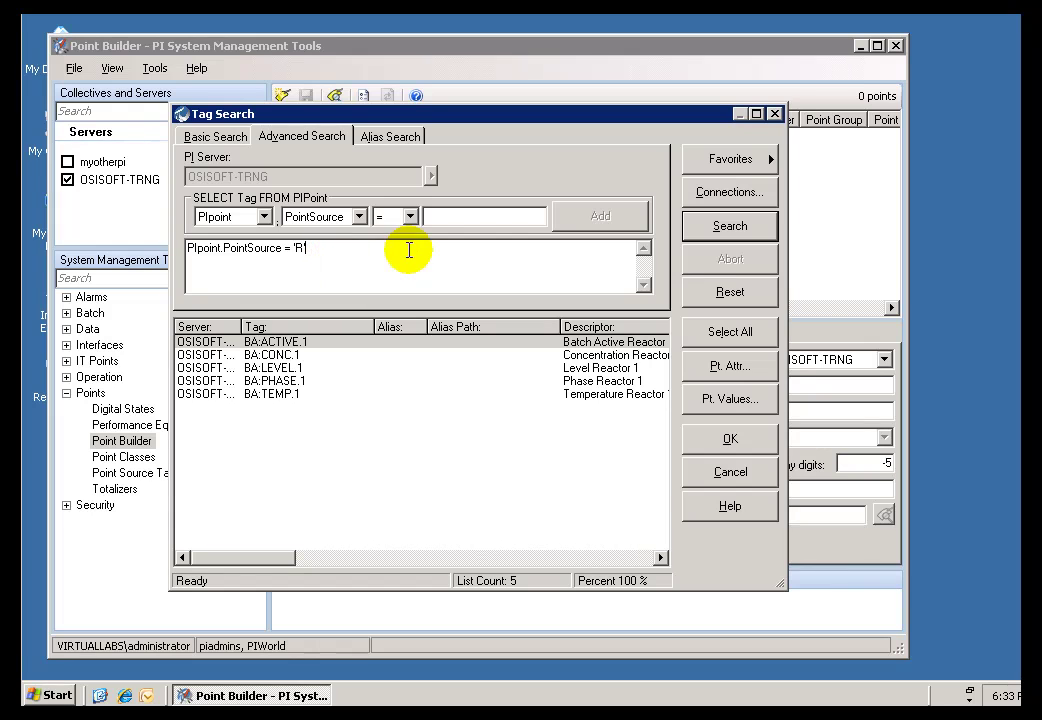
Append the condition CompDev > 2 to the query.
left_click(359, 217)
left_click(360, 223)
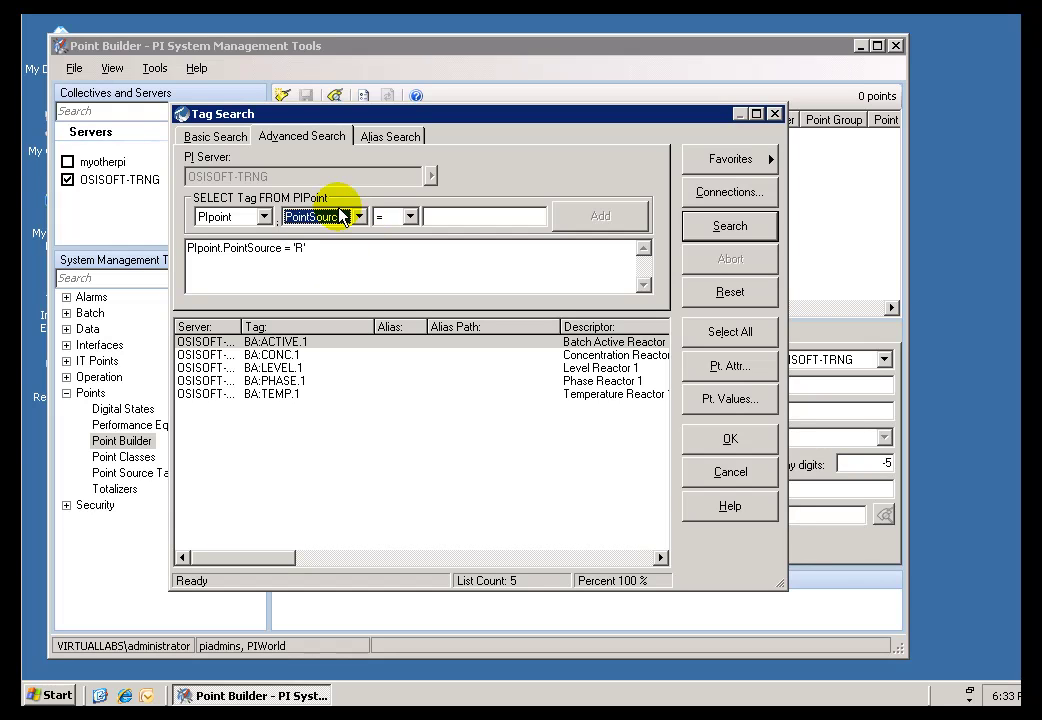
left_click(359, 218)
left_click(363, 262)
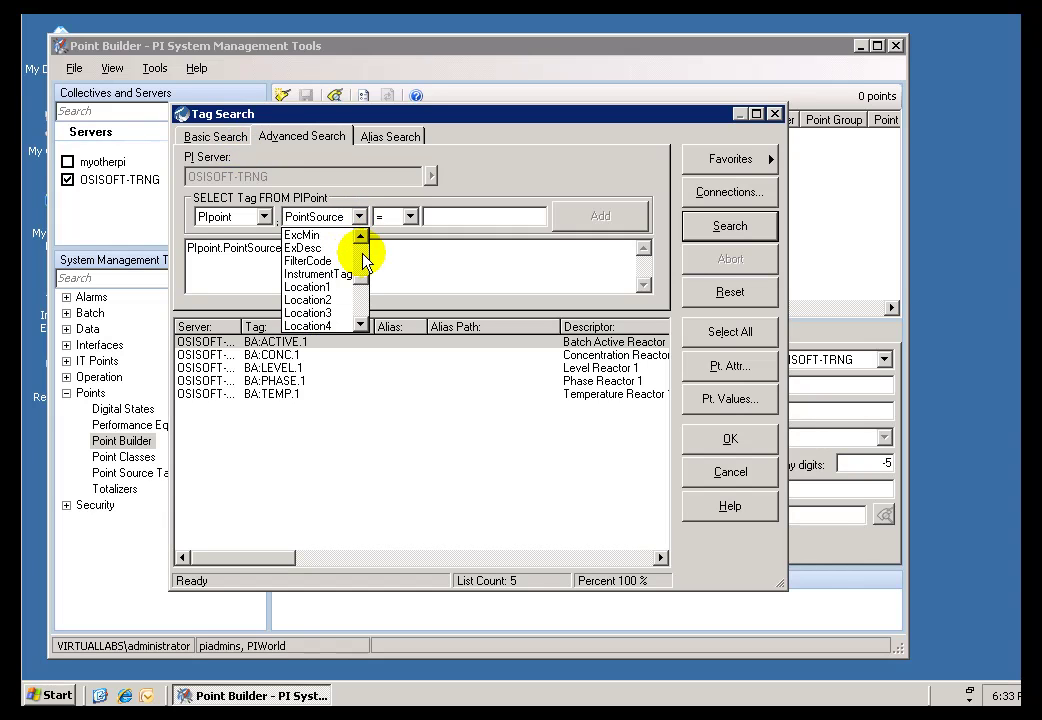
left_click(363, 262)
left_click(363, 262)
left_click(363, 262)
left_click(330, 247)
left_click(409, 216)
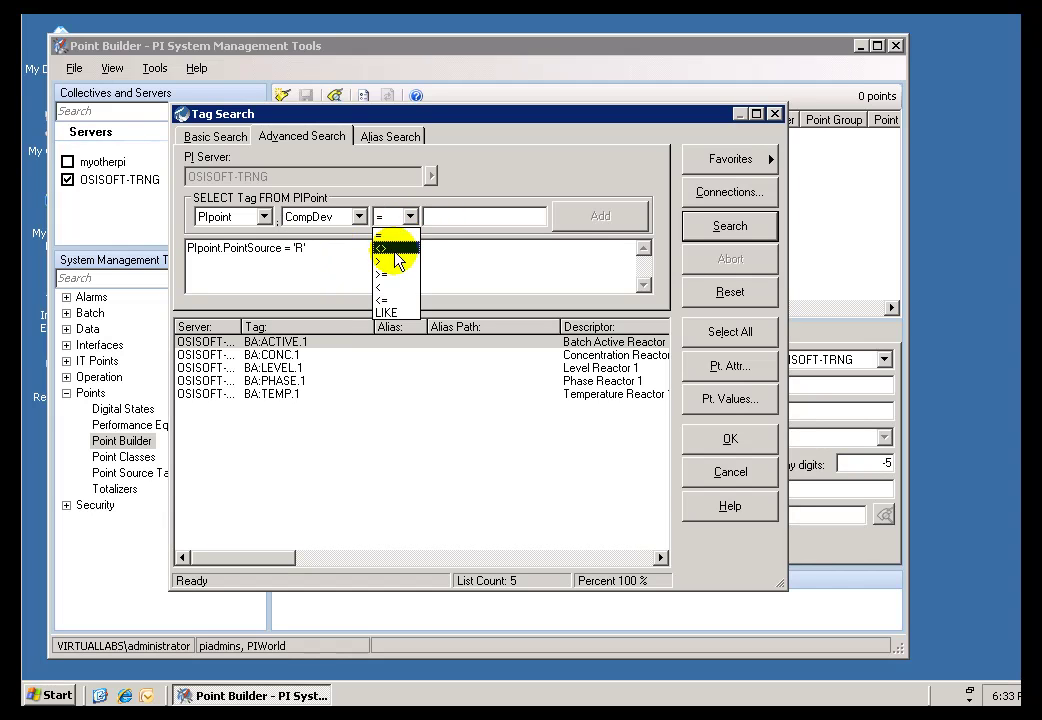
left_click(390, 263)
left_click(517, 222)
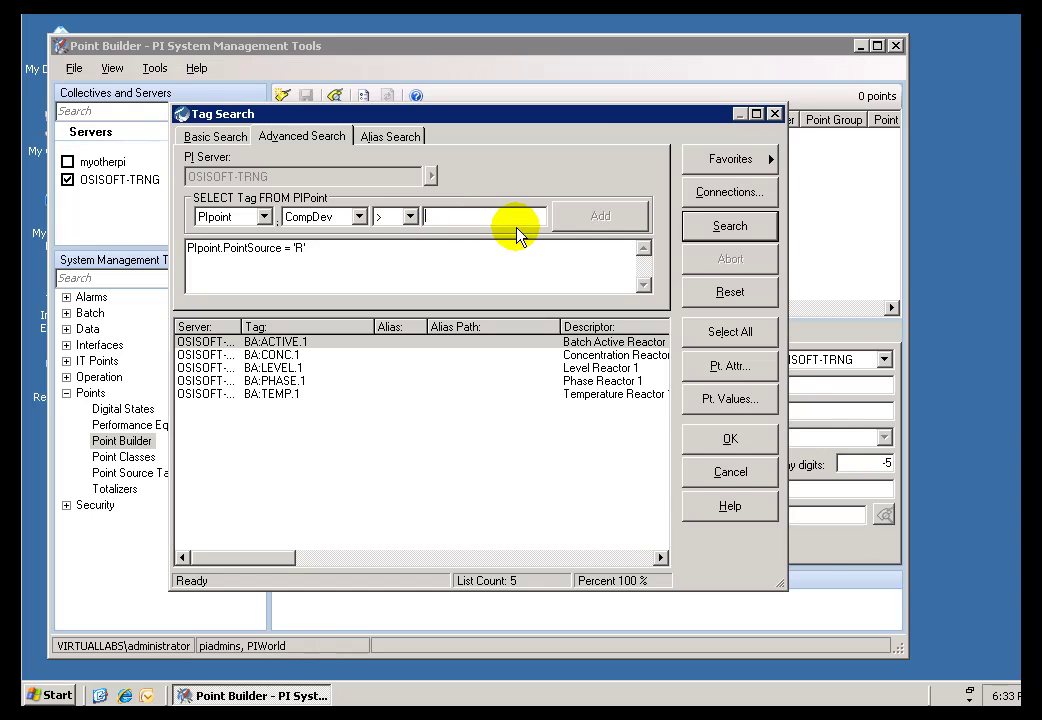
type("2")
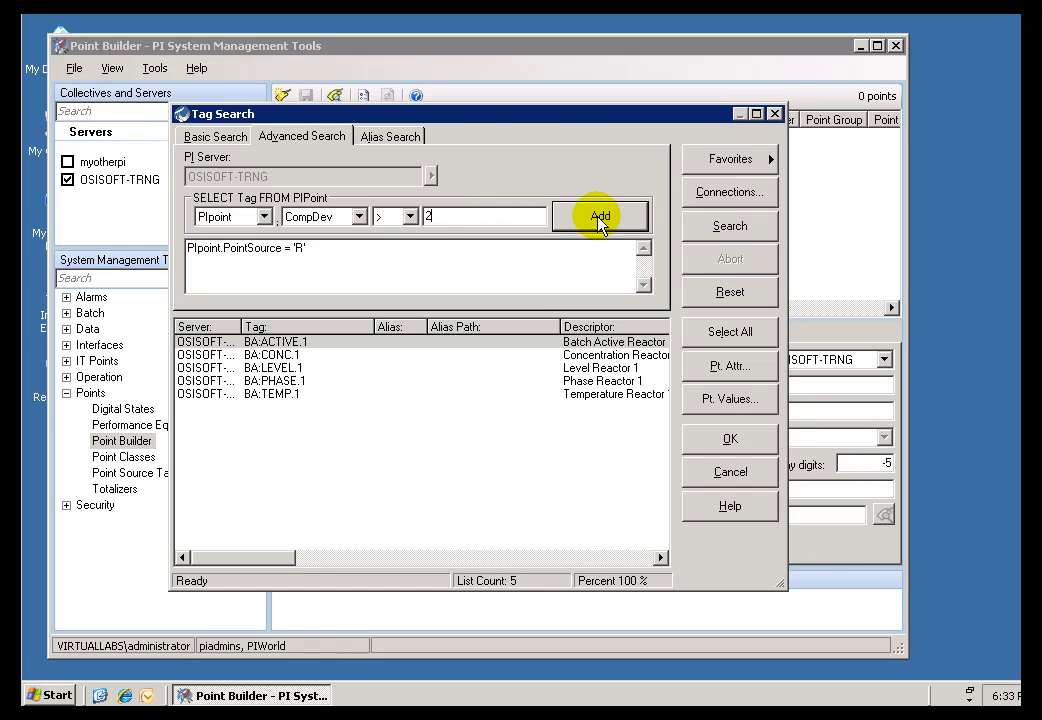
left_click(598, 220)
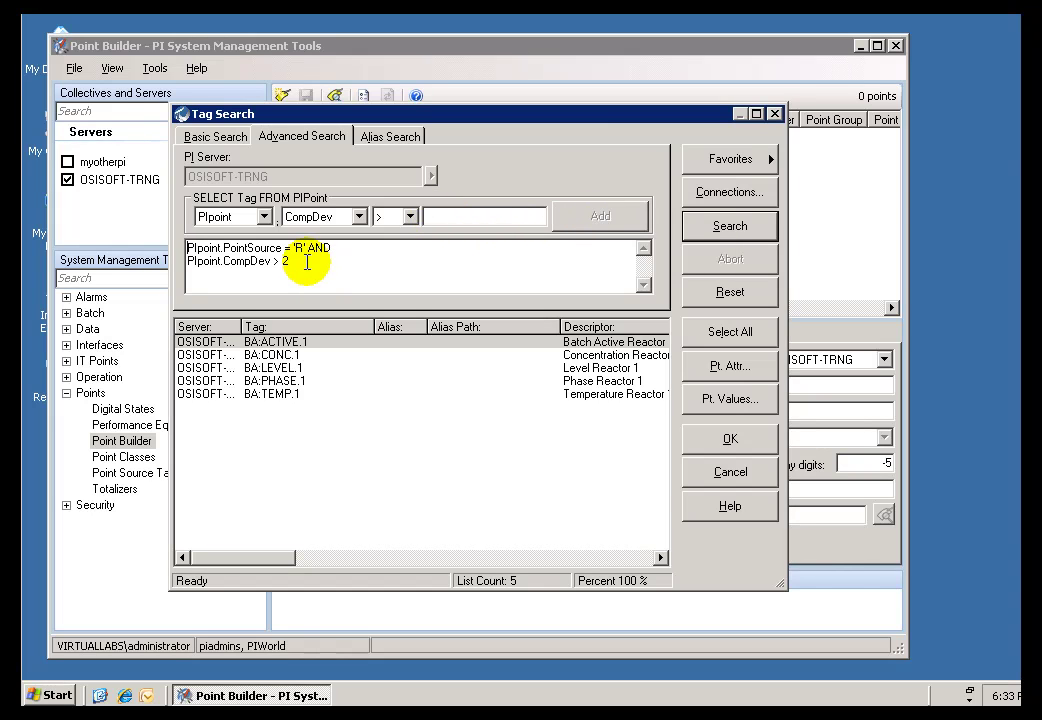
Run the search, check results CDEP158, BA:CONC.1 and CDT158, and widen the Server column.
left_click(732, 228)
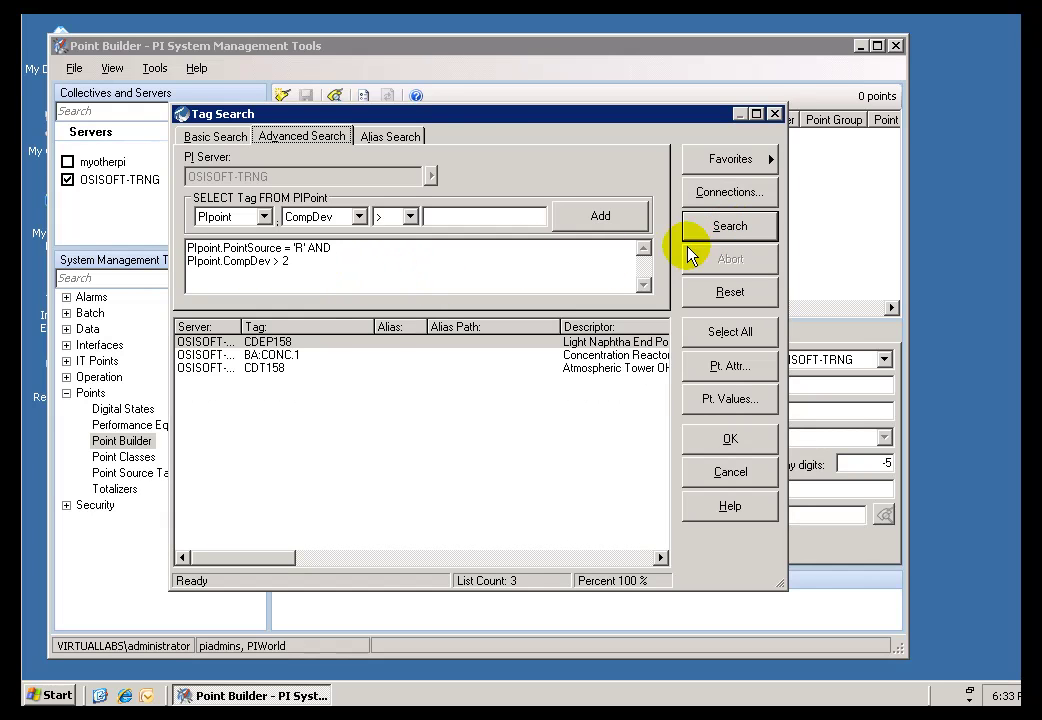
left_click(255, 355)
left_click(260, 342)
left_click(268, 369)
left_click_drag(242, 327, 315, 327)
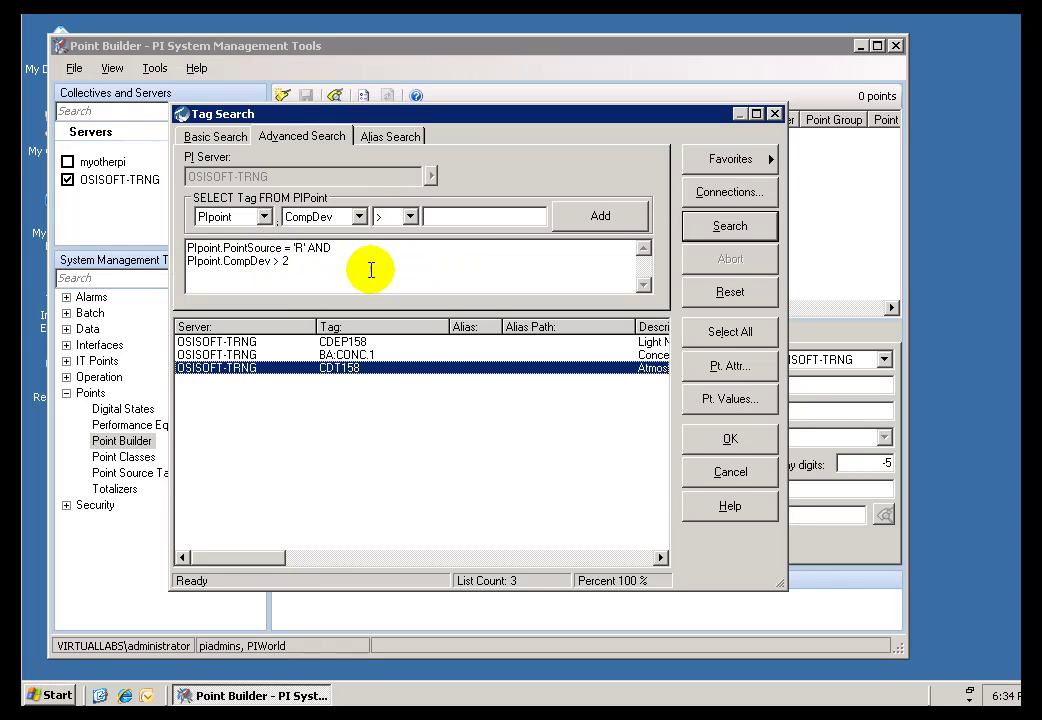
Scroll through the attribute dropdown to review attributes, leaving CompDev selected.
left_click(306, 265)
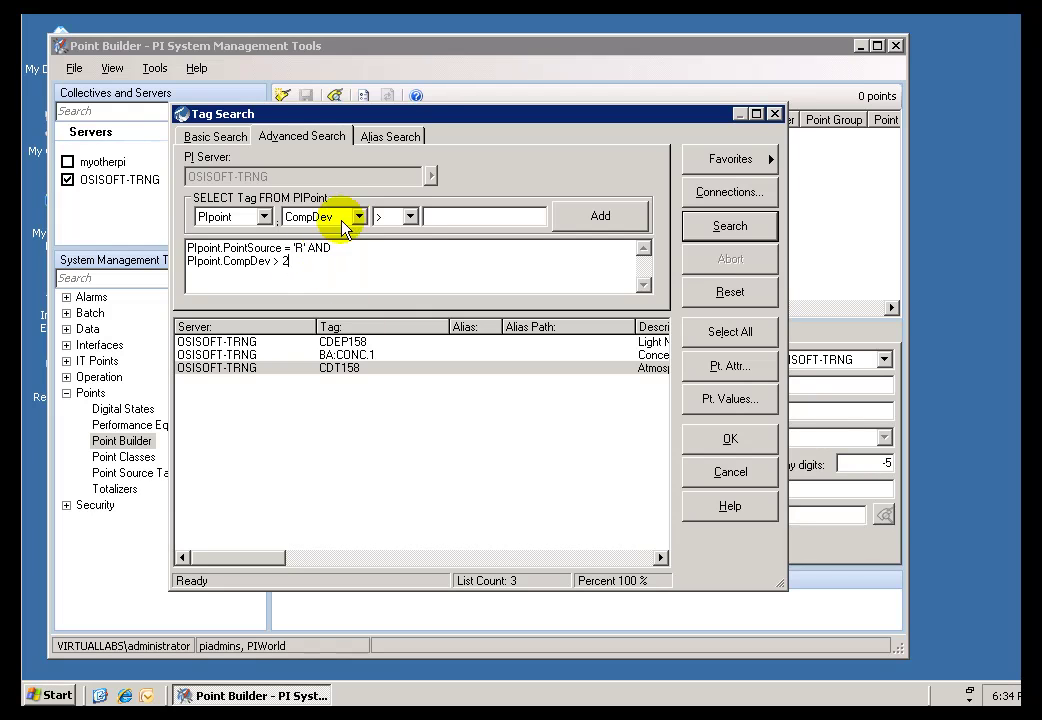
left_click(359, 216)
scroll(365, 290, "down", 5)
scroll(365, 290, "down", 3)
scroll(365, 290, "down", 3)
left_click(357, 217)
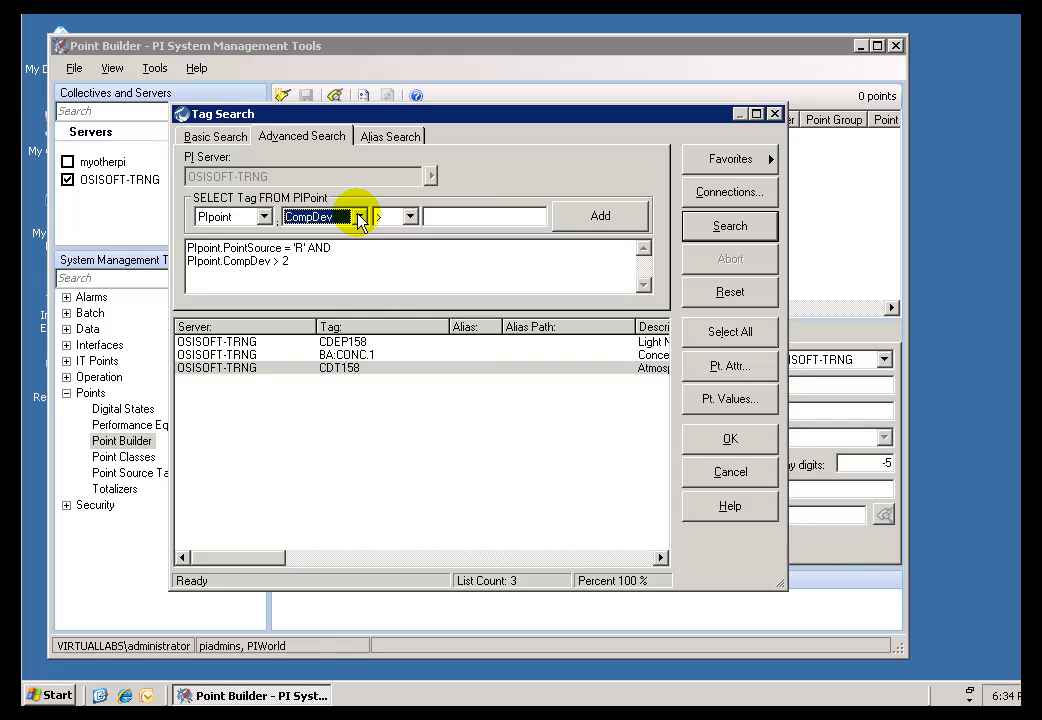
Close Tag Search, check myotherpi and uncheck OSISOFT-TRNG in the Servers list.
left_click(389, 143)
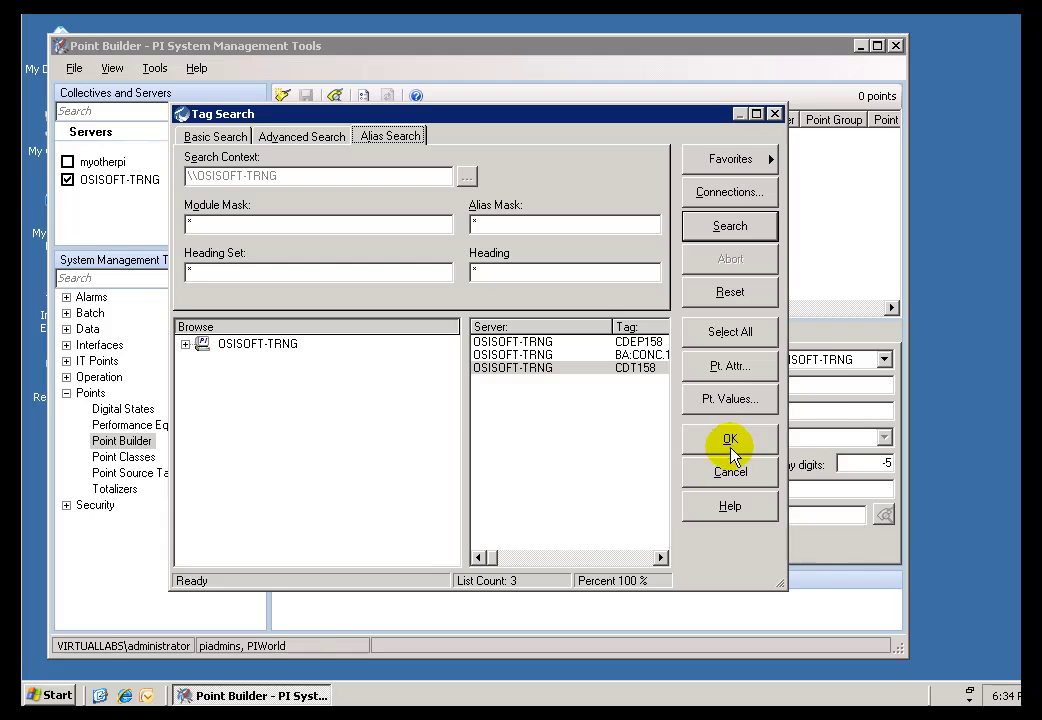
left_click(712, 472)
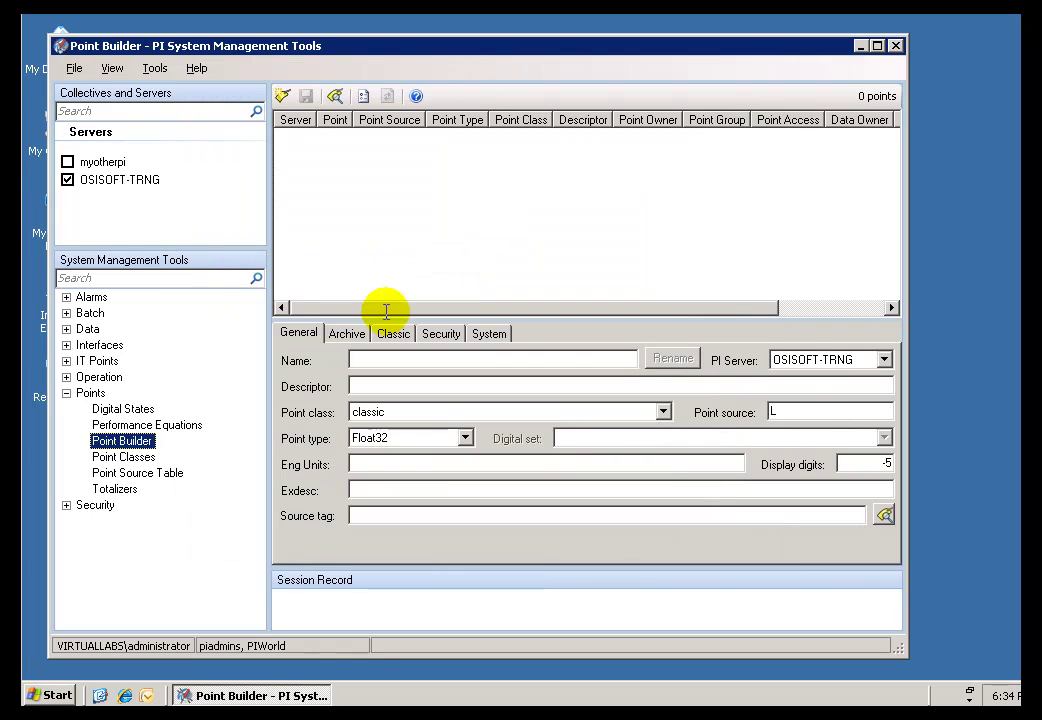
left_click(67, 161)
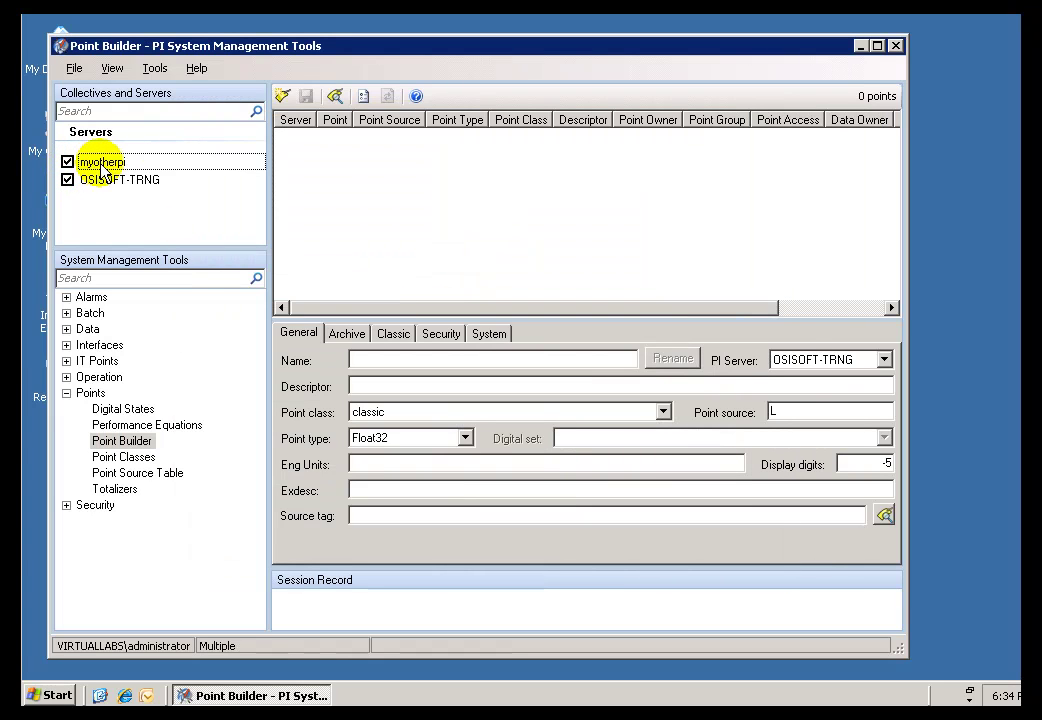
left_click(155, 68)
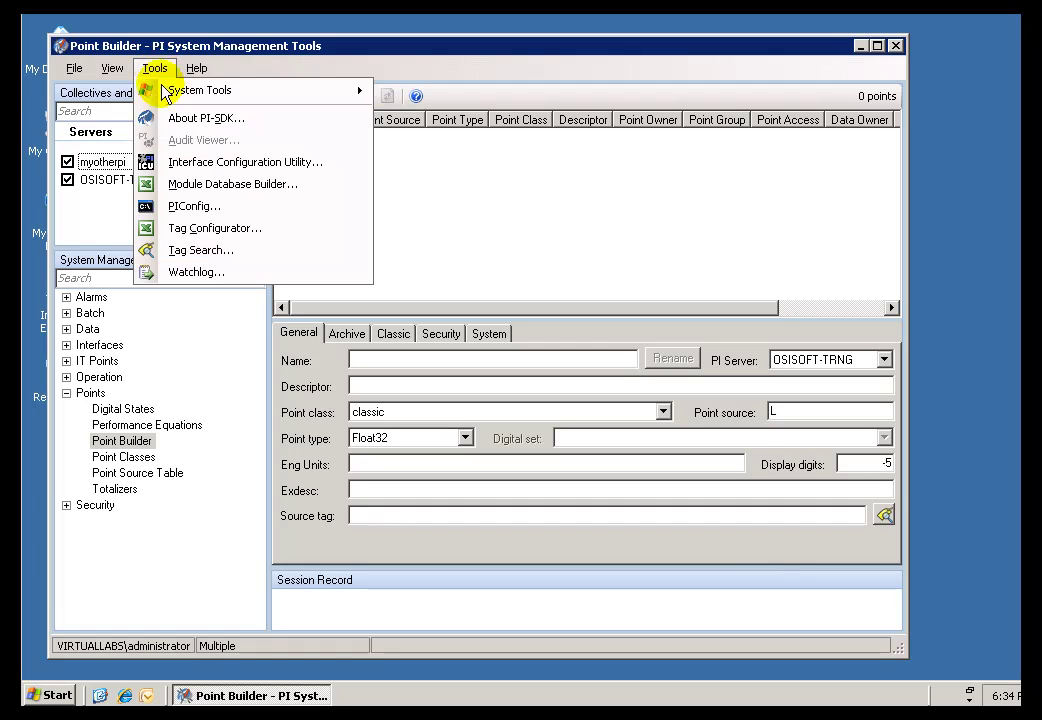
left_click(458, 199)
left_click(67, 180)
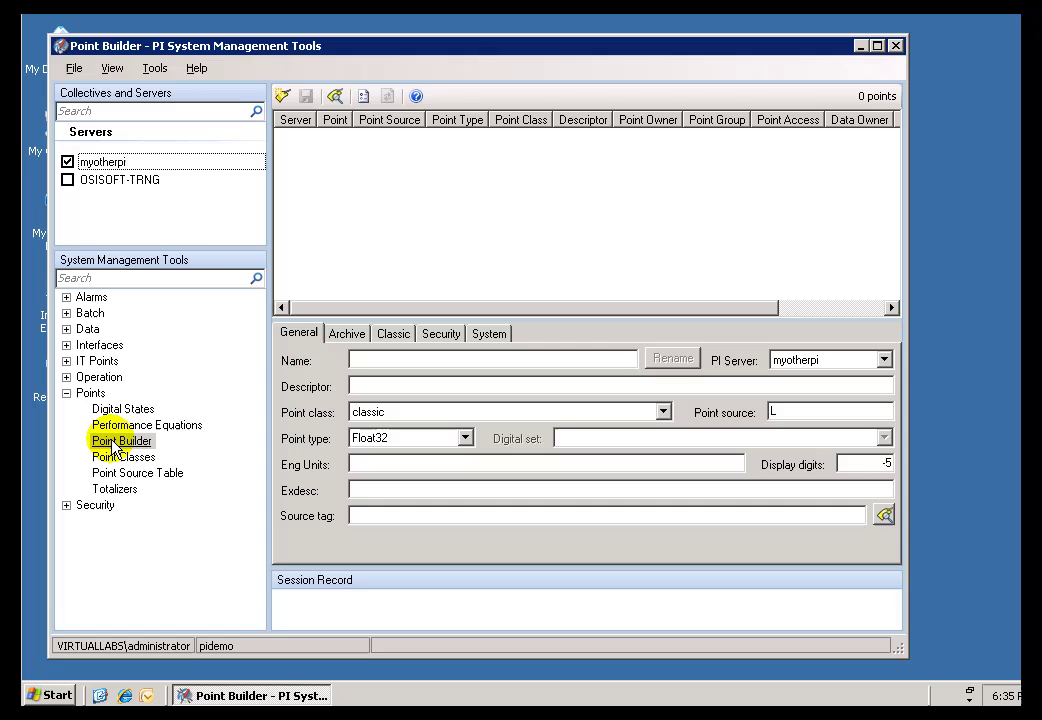
In alias search, expand Reactor Section and check Temperature under Reactor1 and Reactor2.
left_click(335, 96)
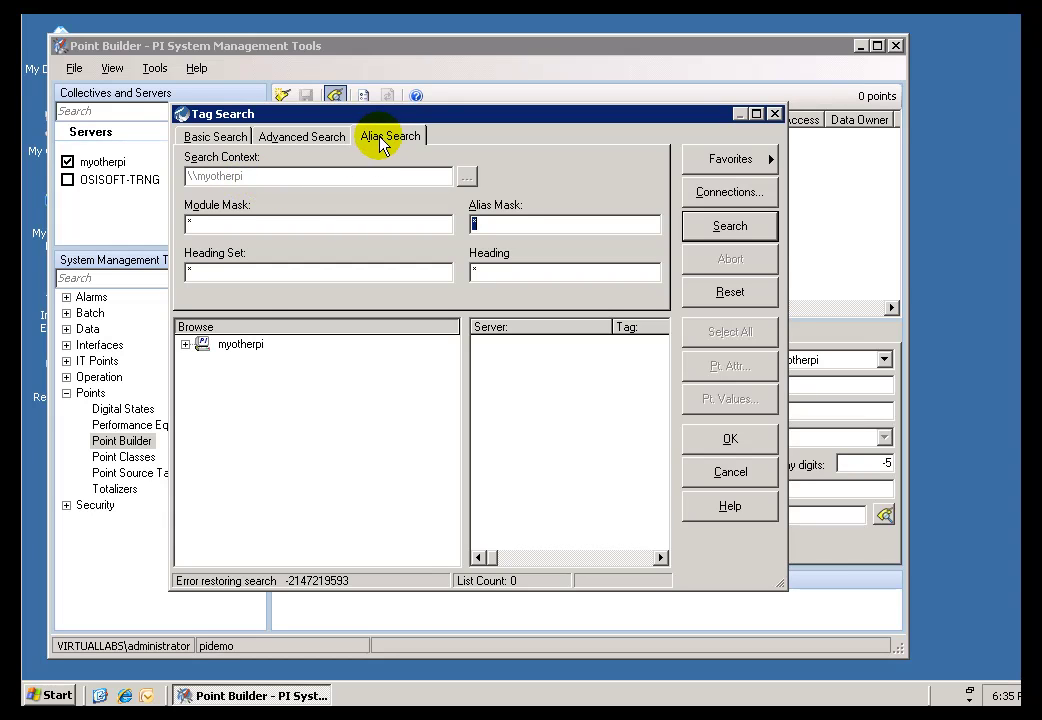
left_click(185, 345)
left_click(203, 380)
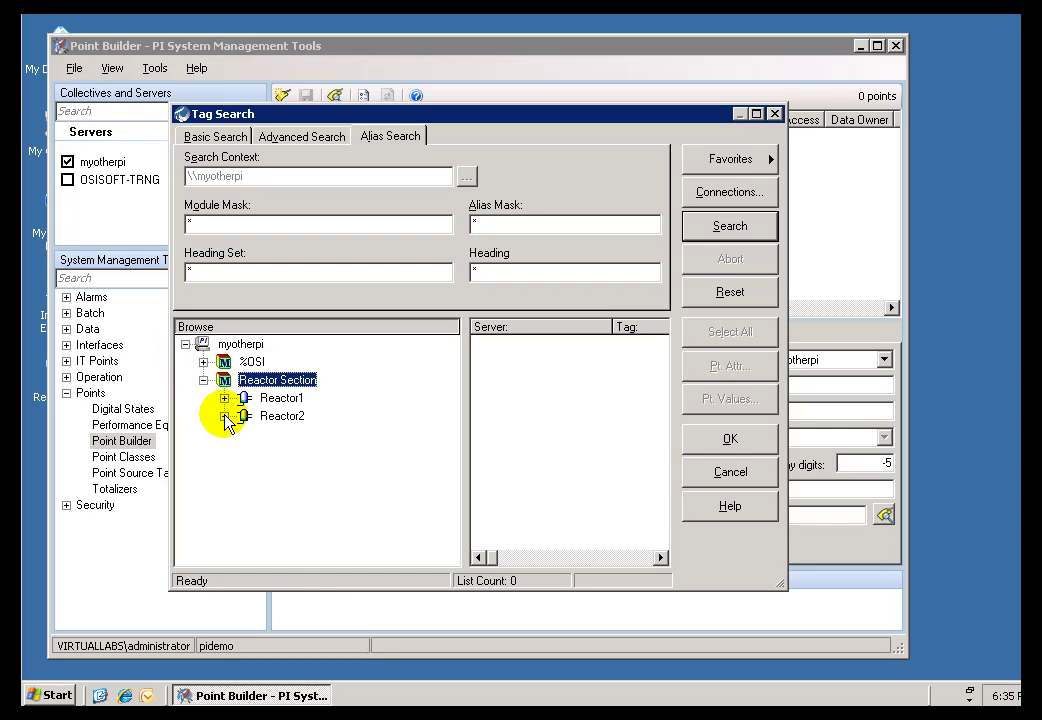
left_click(224, 399)
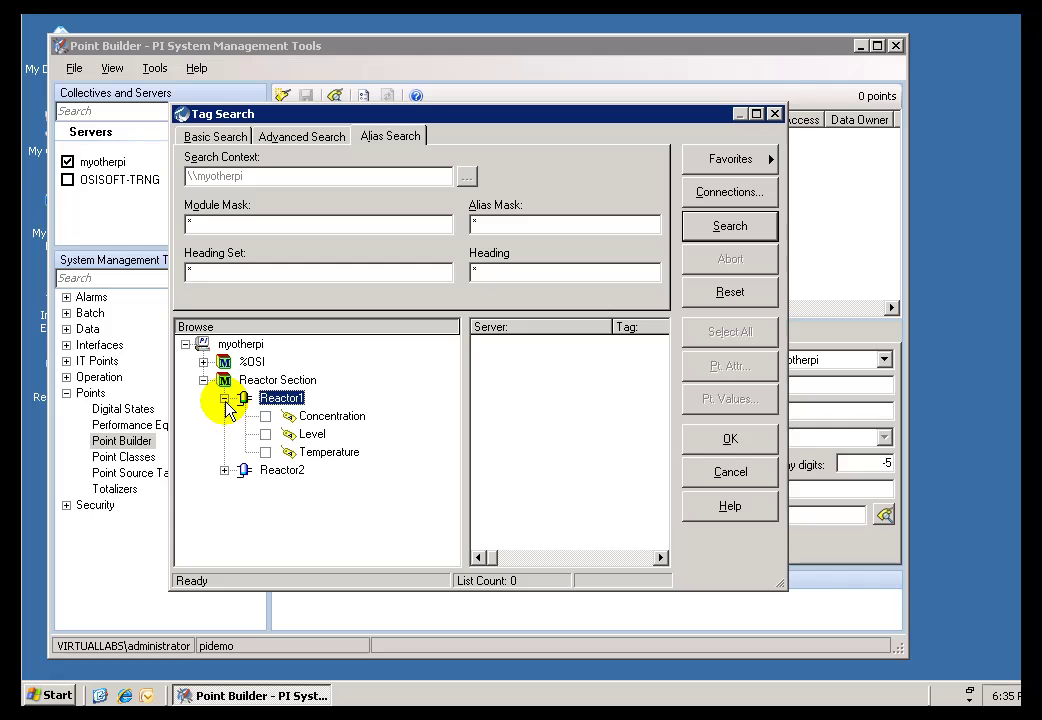
left_click(224, 471)
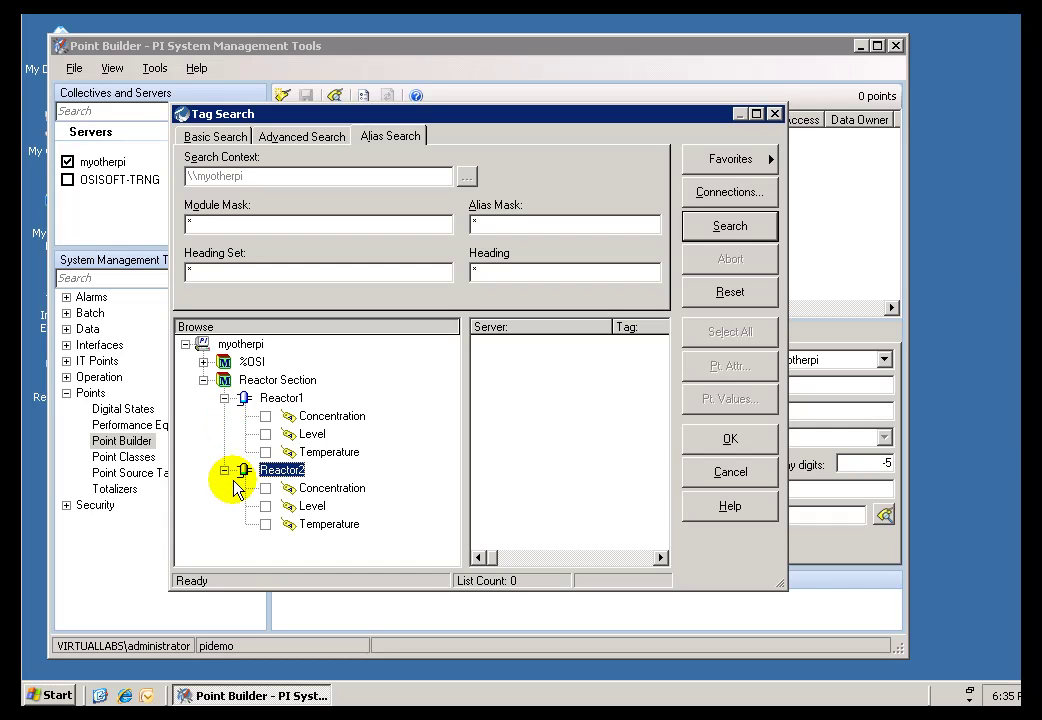
left_click(265, 452)
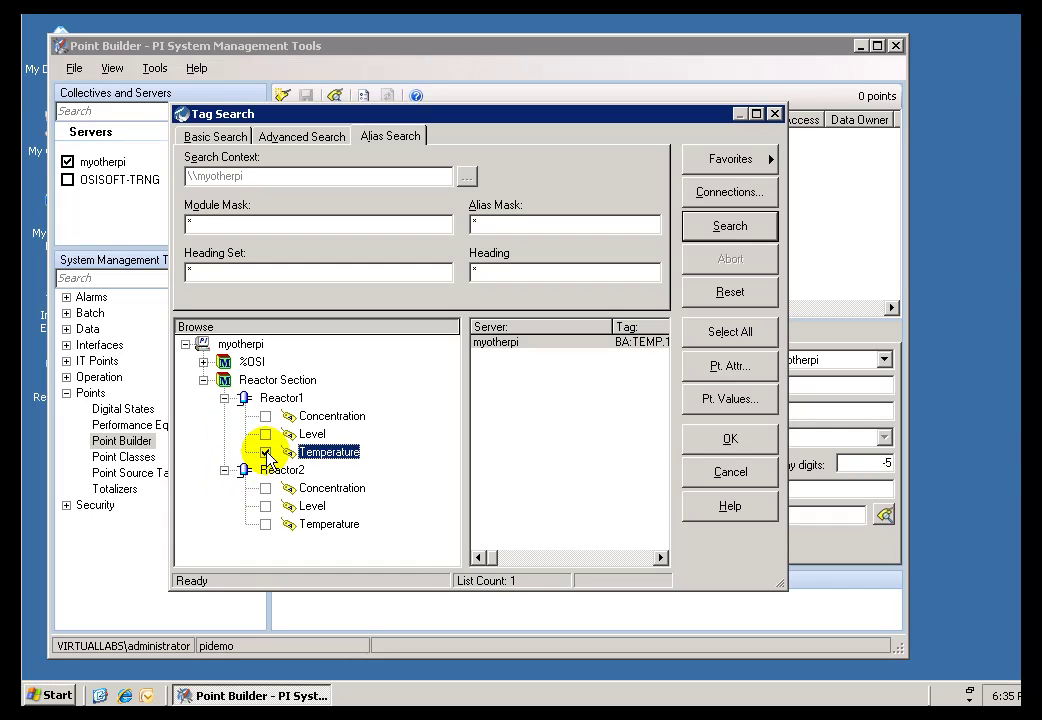
left_click(265, 525)
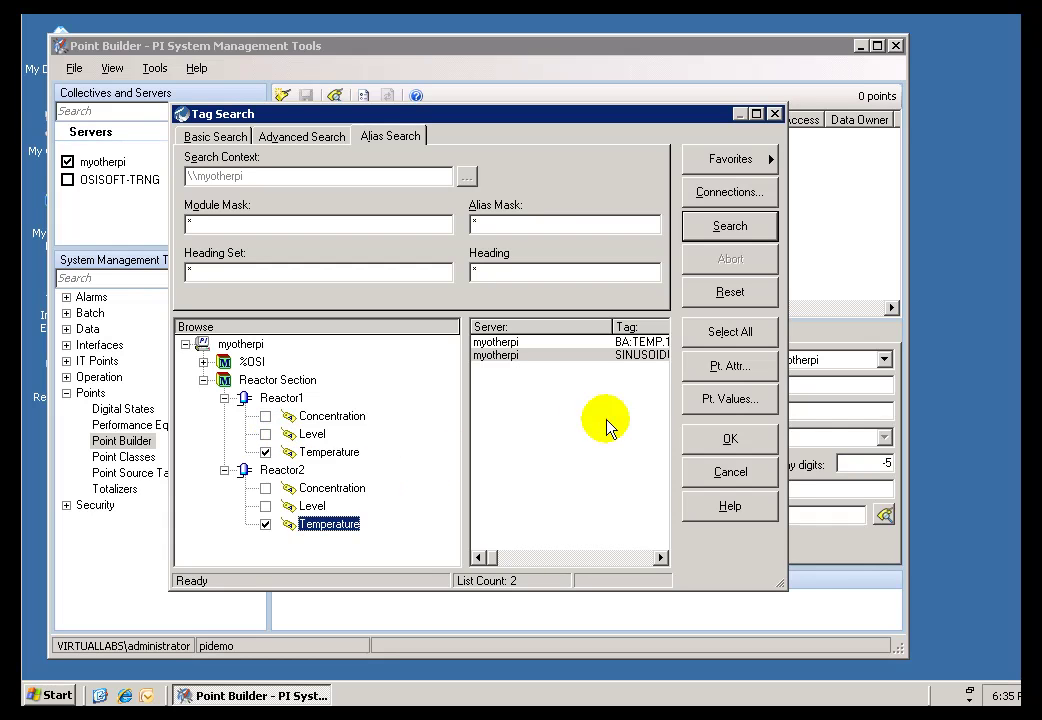
Toggle the Concentration aliases on and off, then load BA:TEMP.1 into Point Builder.
left_click(265, 488)
left_click(265, 416)
left_click(265, 417)
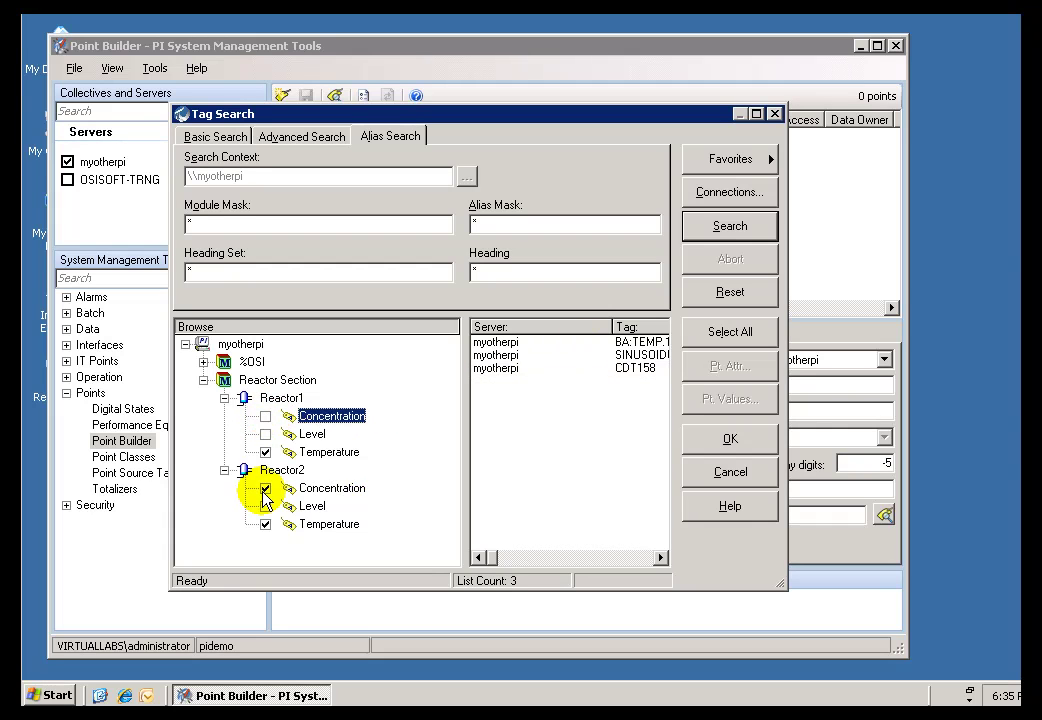
left_click(265, 488)
left_click(728, 440)
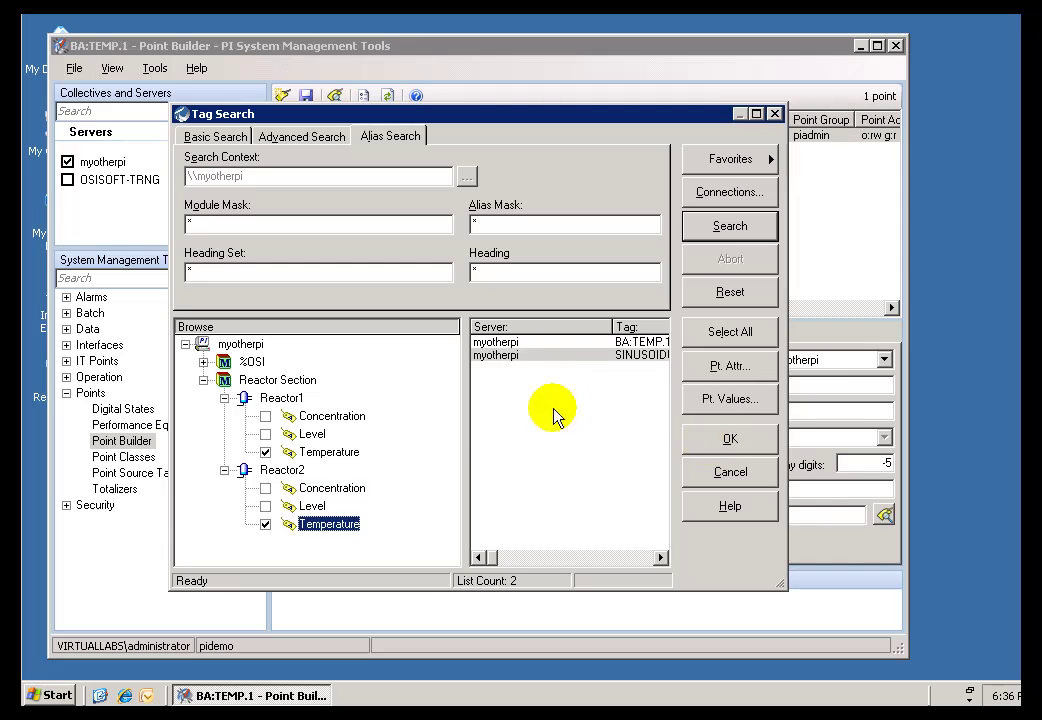
Load BA:TEMP.1 and SINUSOIDU into the point list, review each point, and reopen Tag Search.
left_click(510, 355, "shift")
left_click(730, 440)
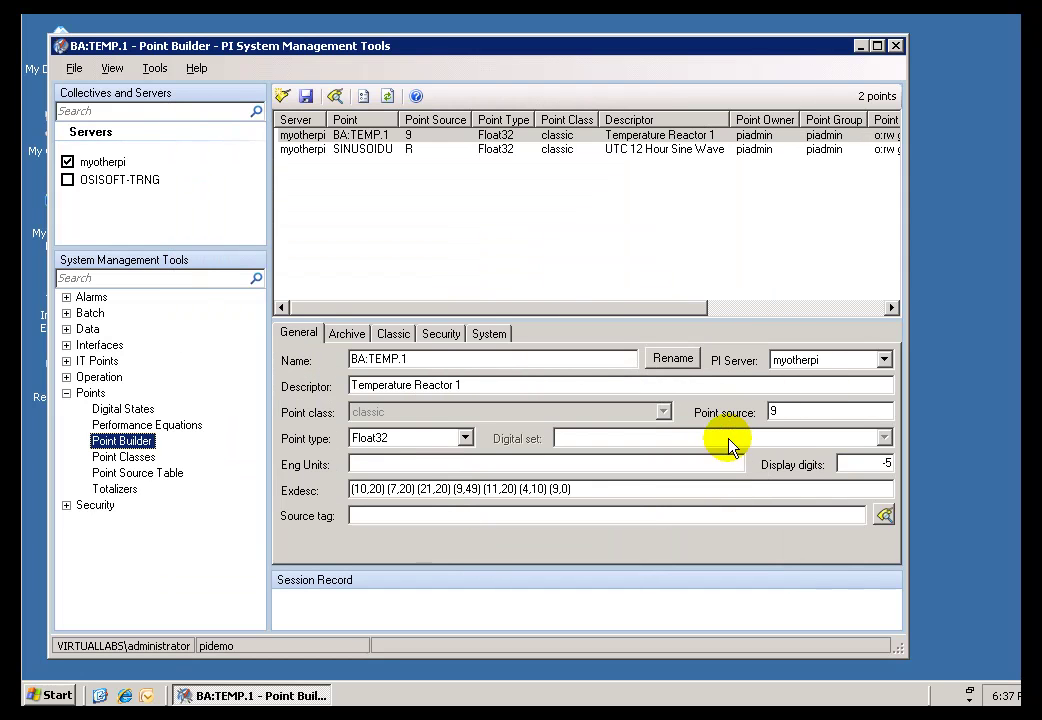
left_click(345, 137)
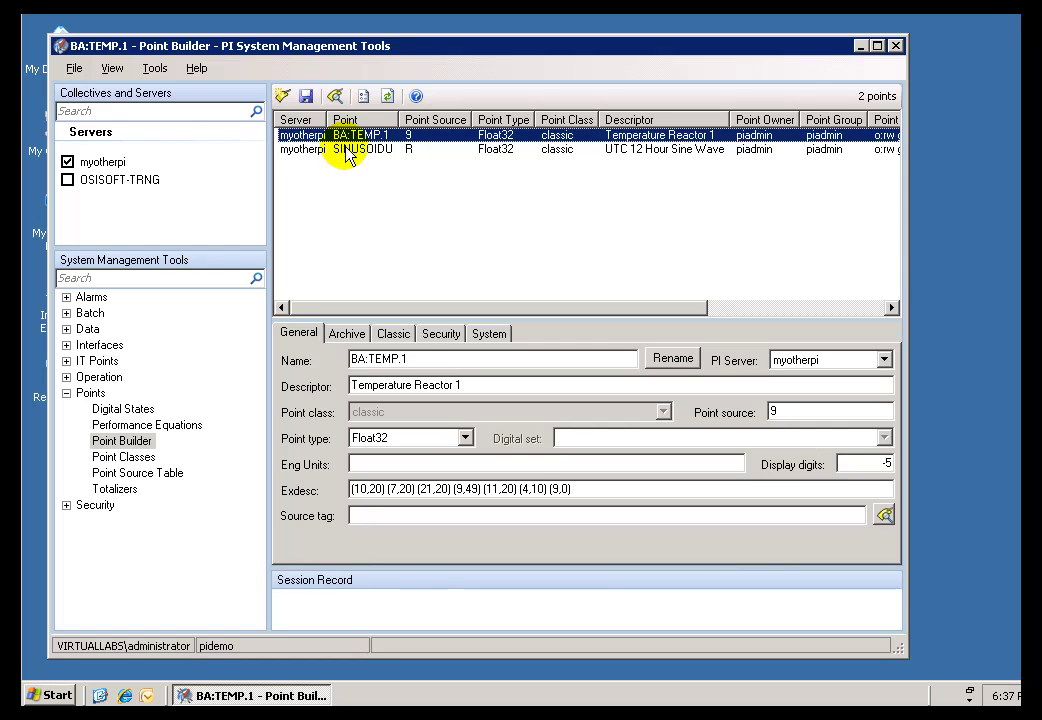
left_click(345, 150)
left_click(345, 135)
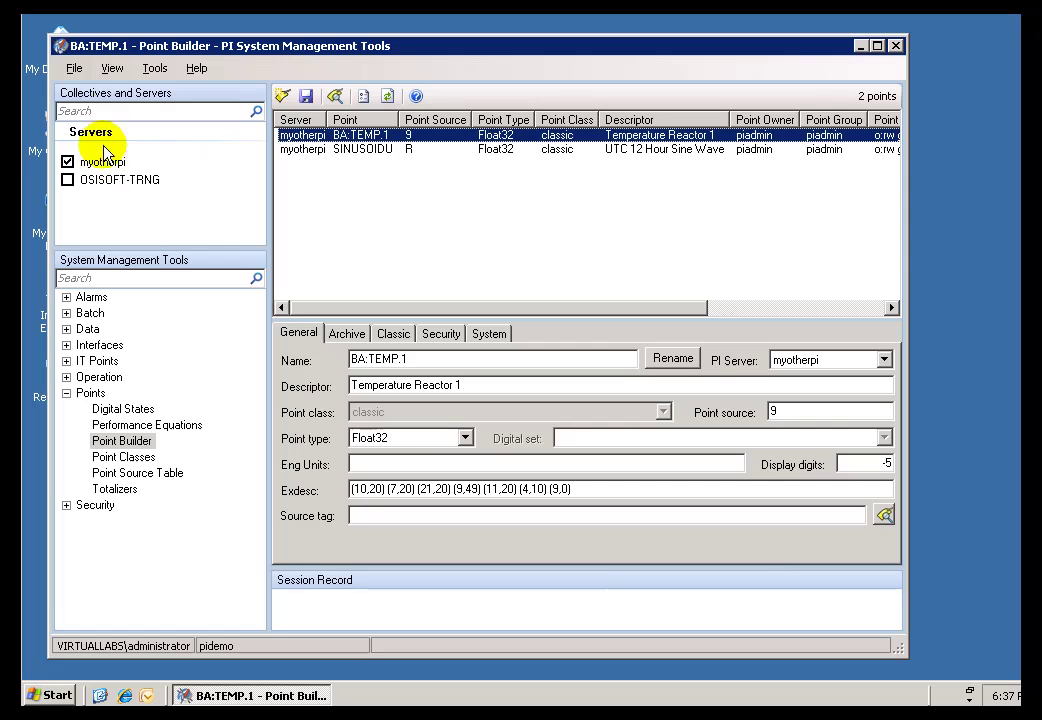
left_click(336, 97)
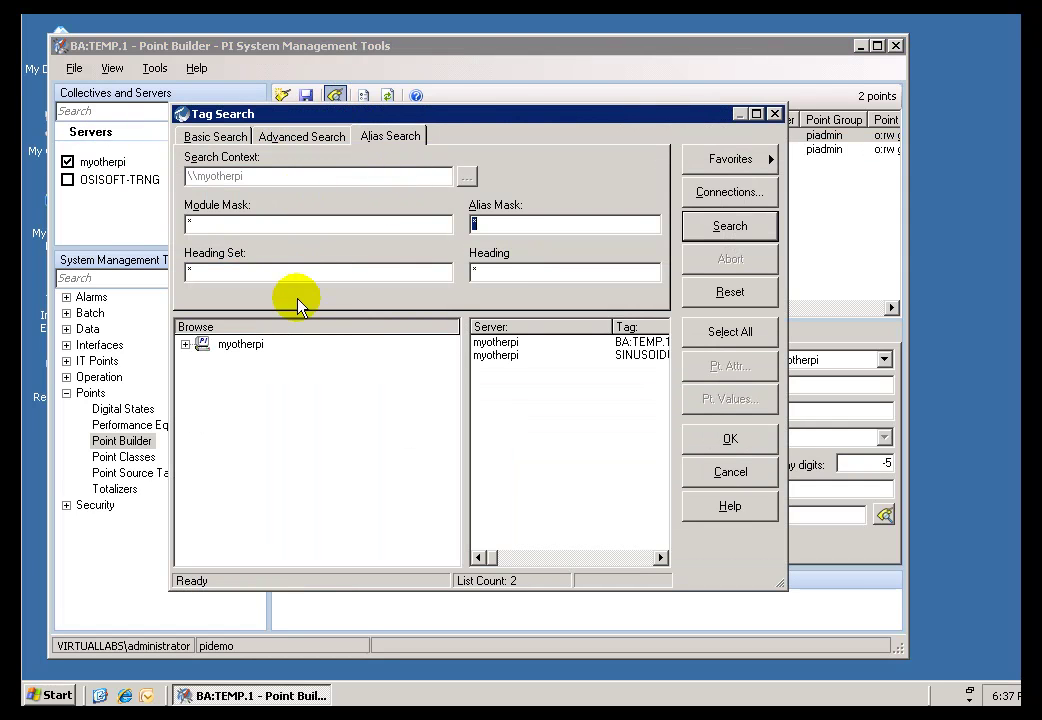
Run alias searches with mask tem*, then with mask con*.
left_click(503, 228)
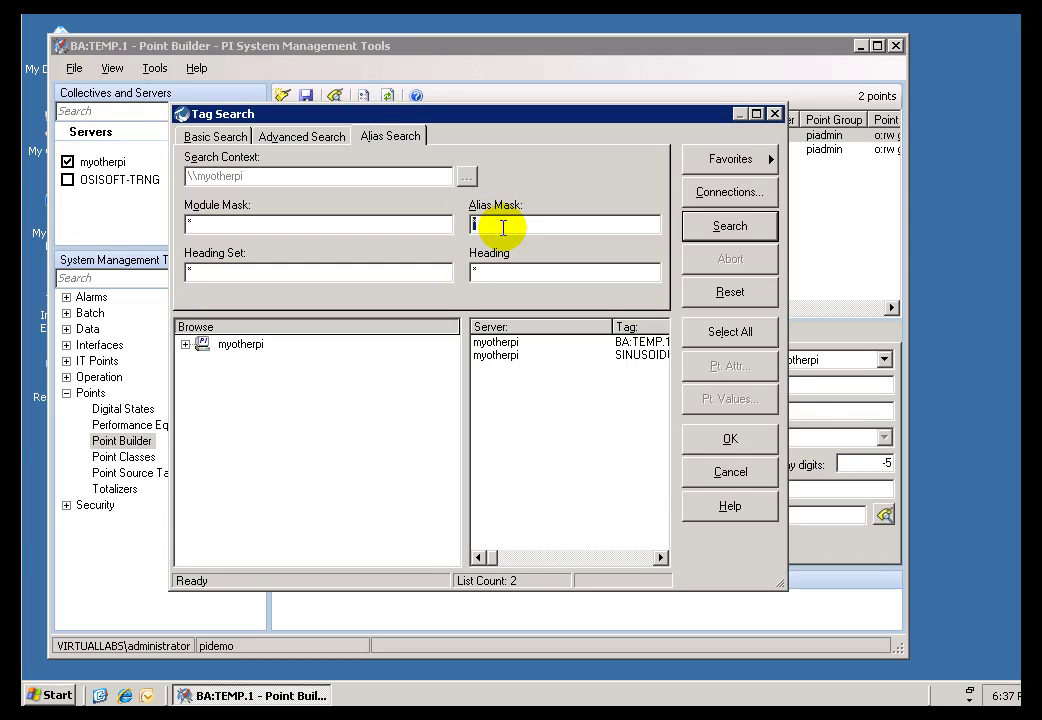
type("tem")
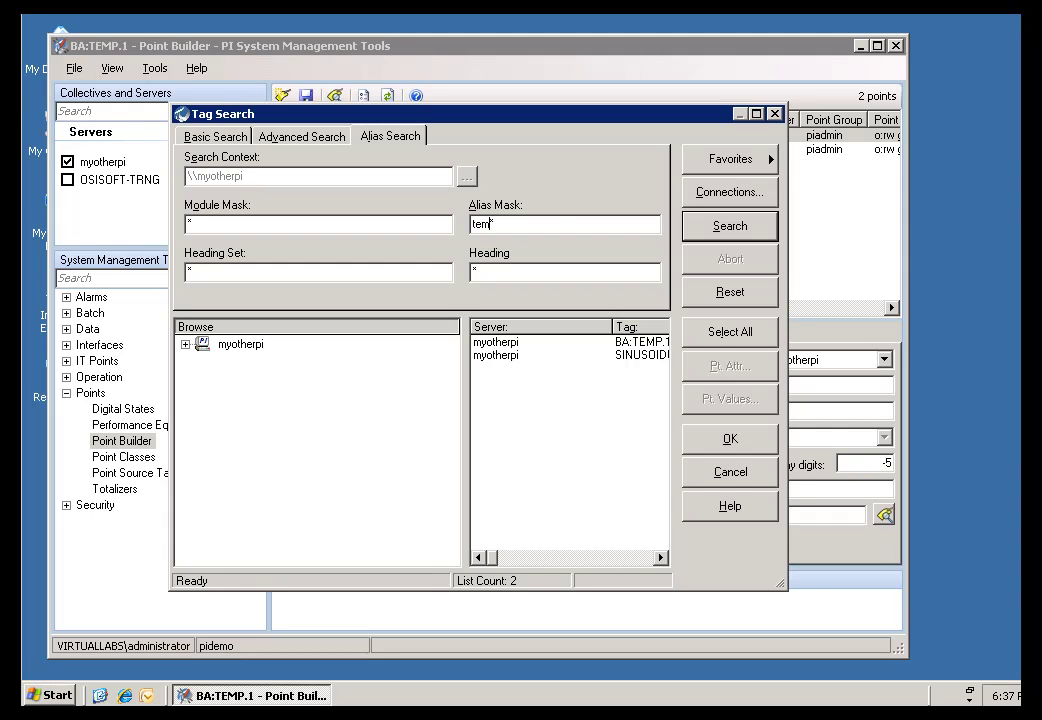
left_click(730, 228)
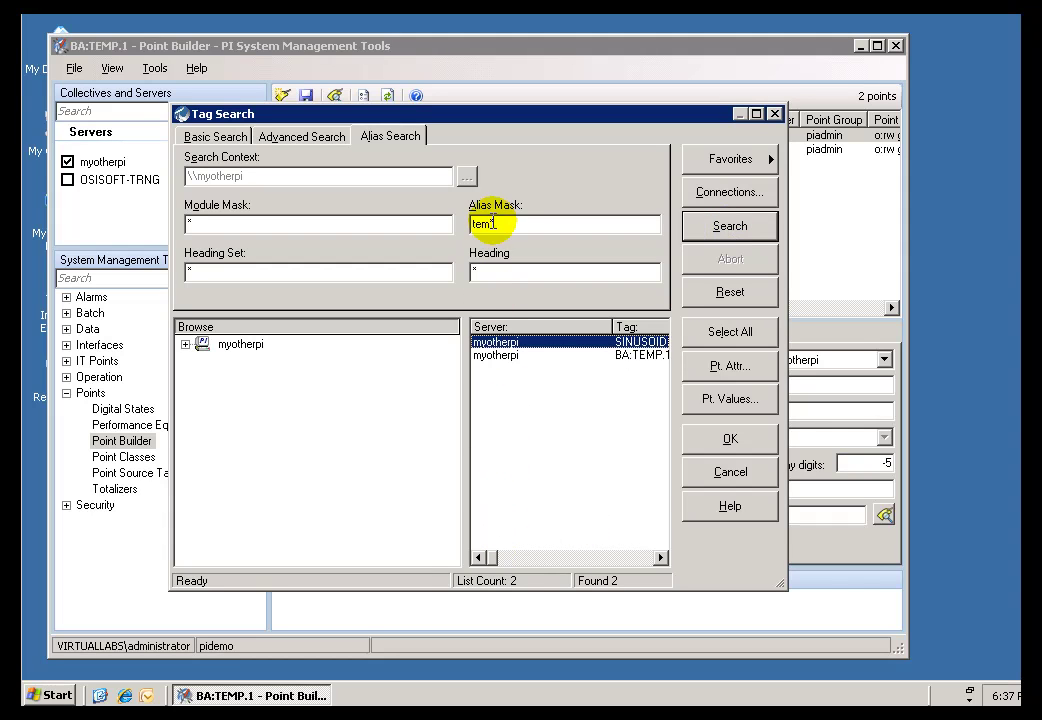
left_click(490, 226)
key("BackSpace")
key("BackSpace")
key("BackSpace")
type("con")
left_click(722, 228)
left_click(558, 343)
Browse the Reactor aliases and add BA:CONC.1 and CDT158 to the point list.
left_click(513, 356, "shift")
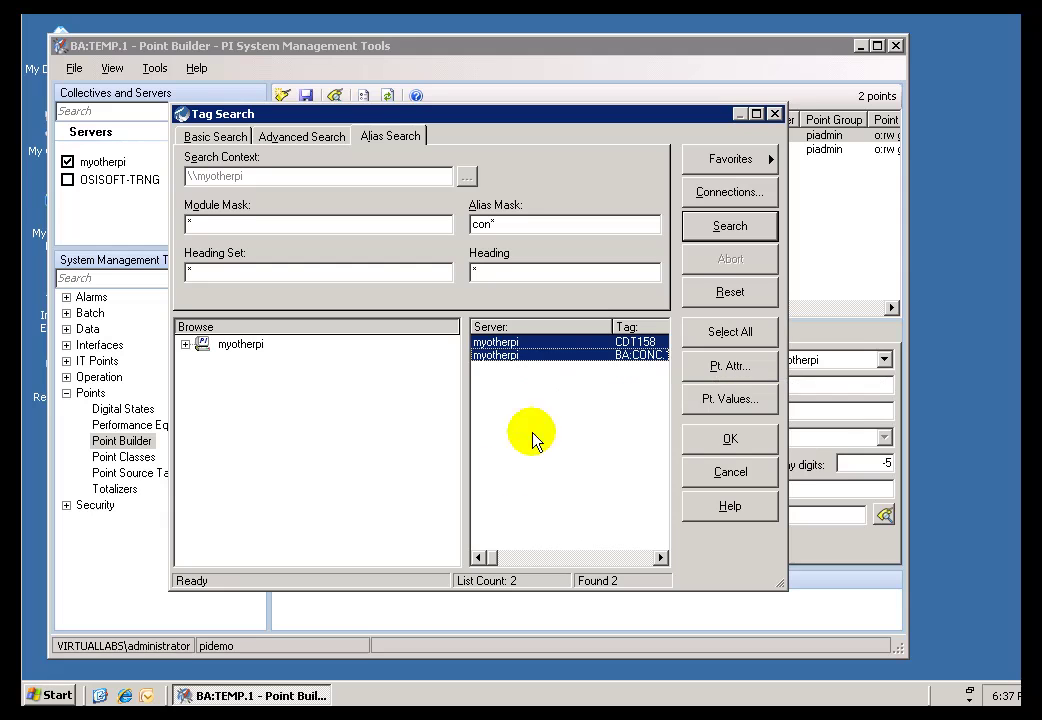
left_click(185, 344)
left_click(203, 380)
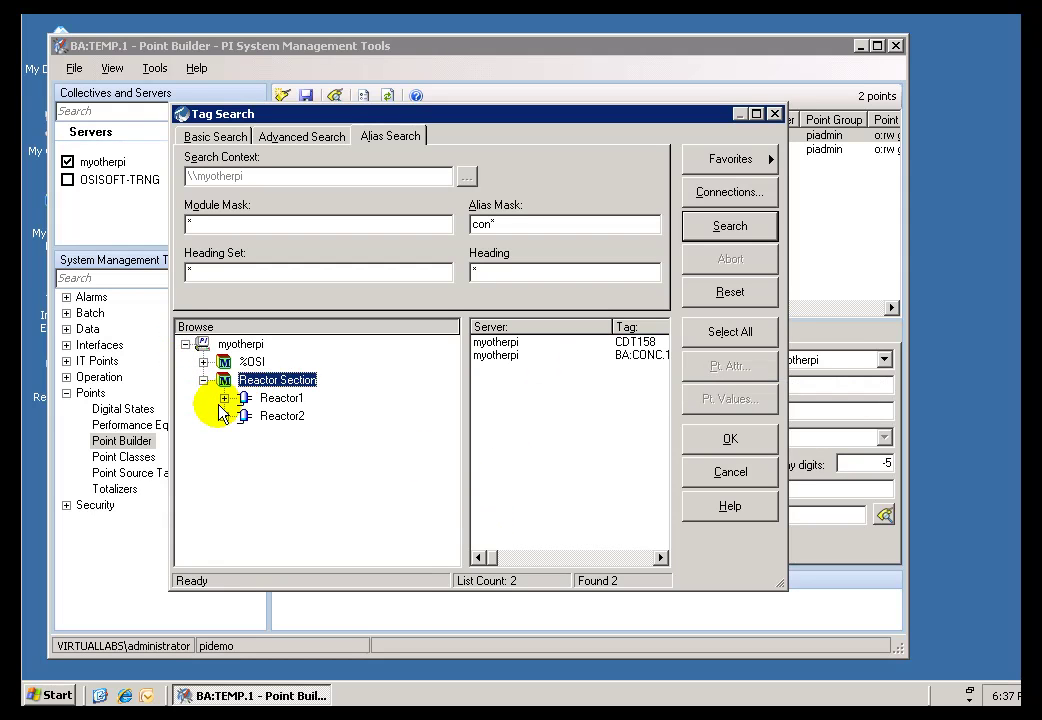
left_click(224, 398)
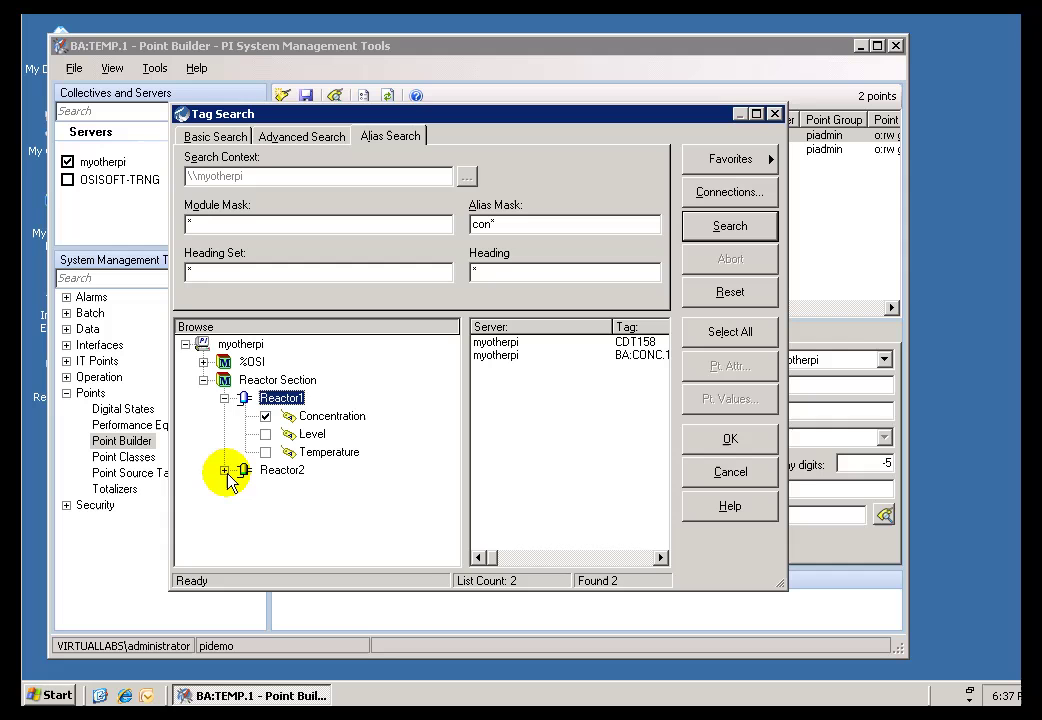
left_click(225, 471)
left_click(541, 345)
left_click(718, 442)
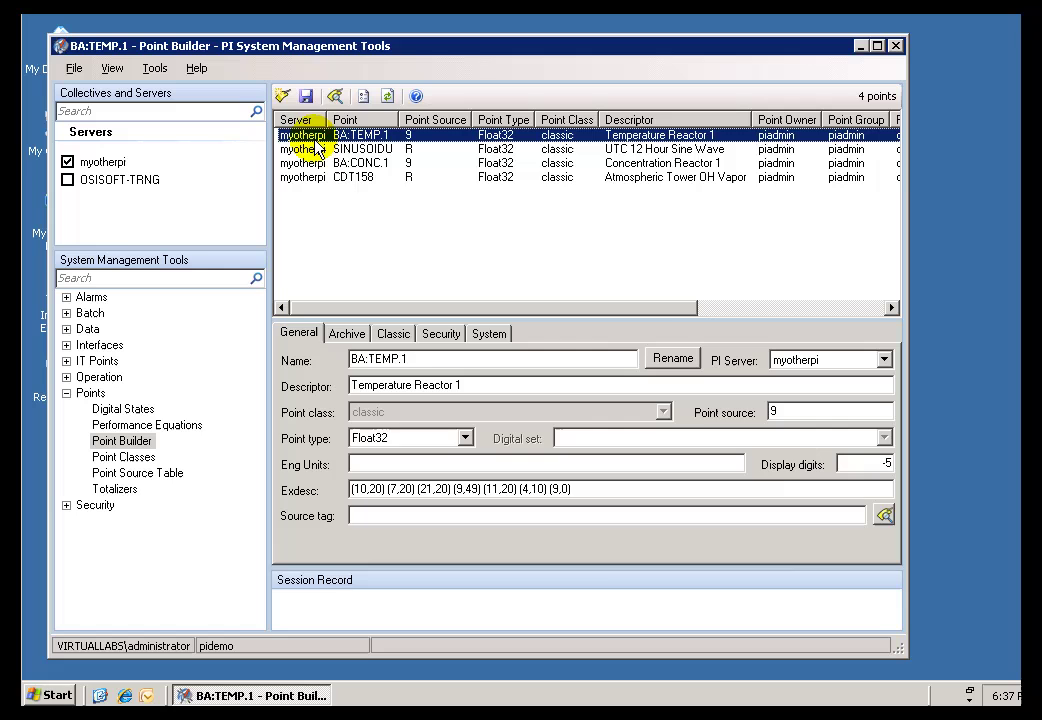
Reopen Tag Search and select both CDT158 and BA:CONC.1 results.
left_click(334, 96)
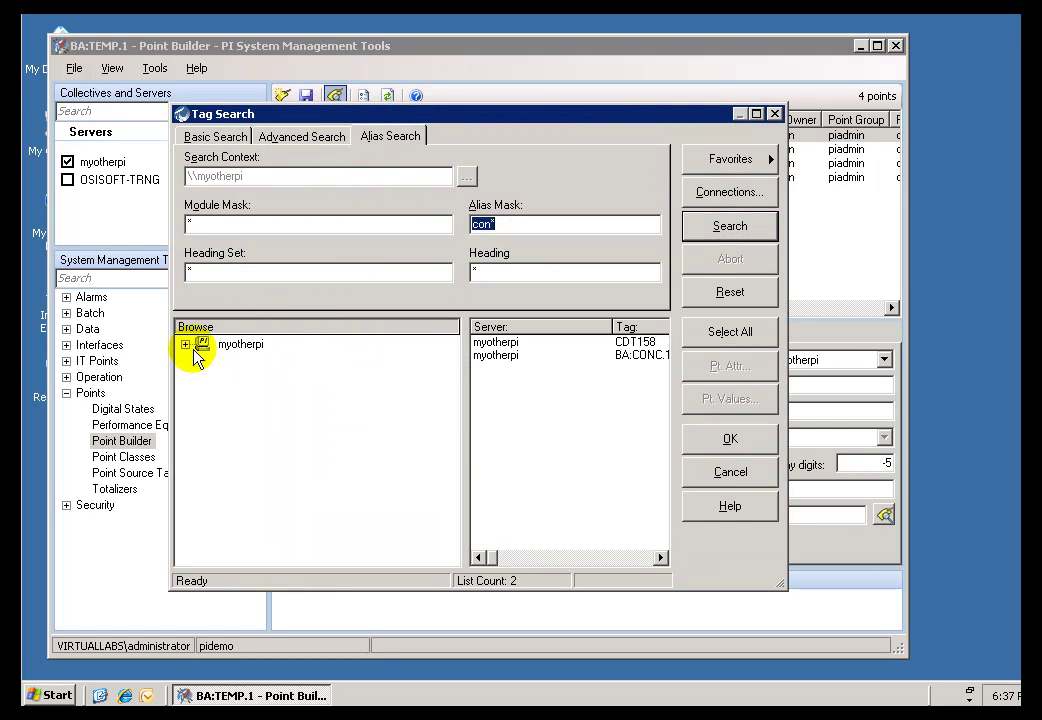
left_click(505, 355)
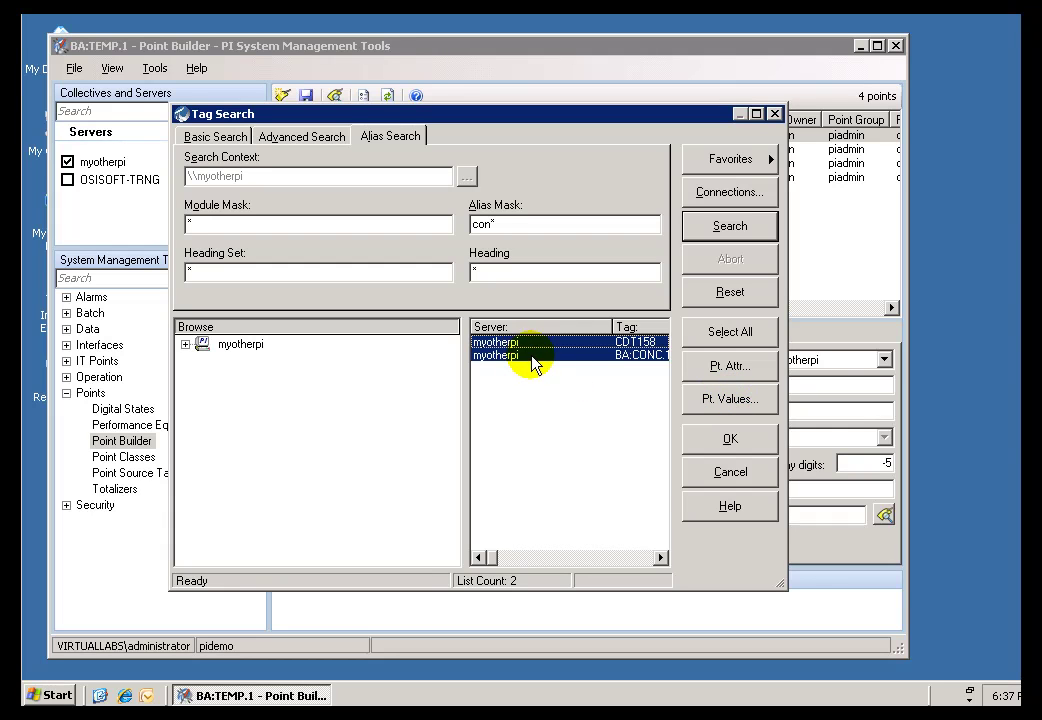
Review Point Attributes for BA:CONC.1 and CDT158, then switch to Basic Search.
left_click(740, 376)
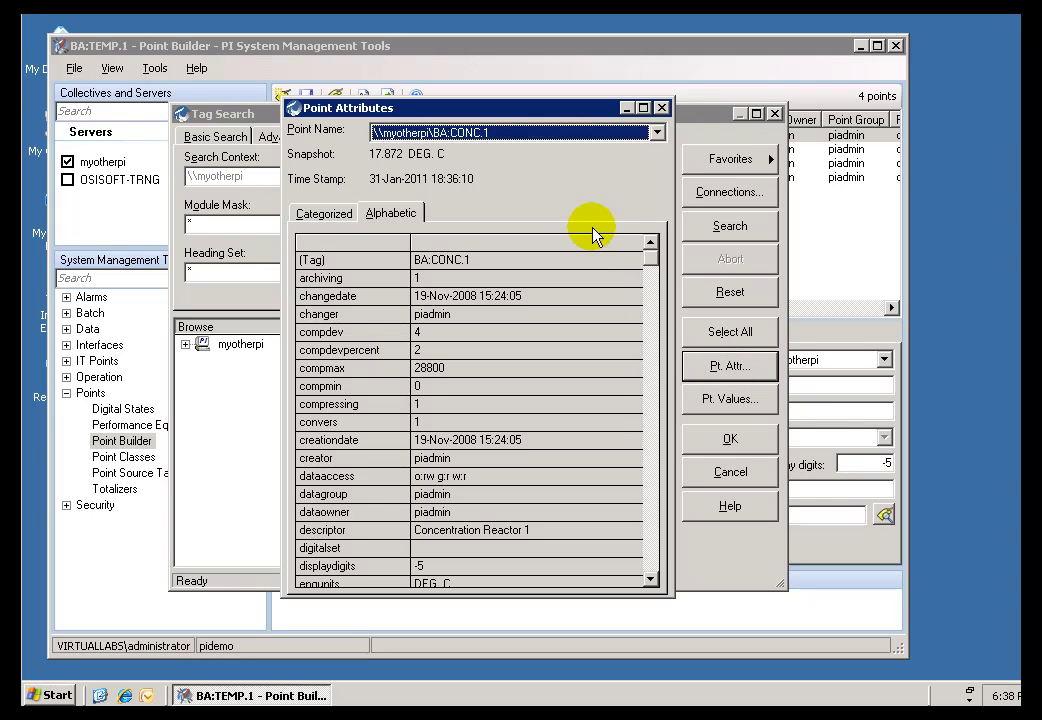
left_click(656, 133)
left_click(487, 166)
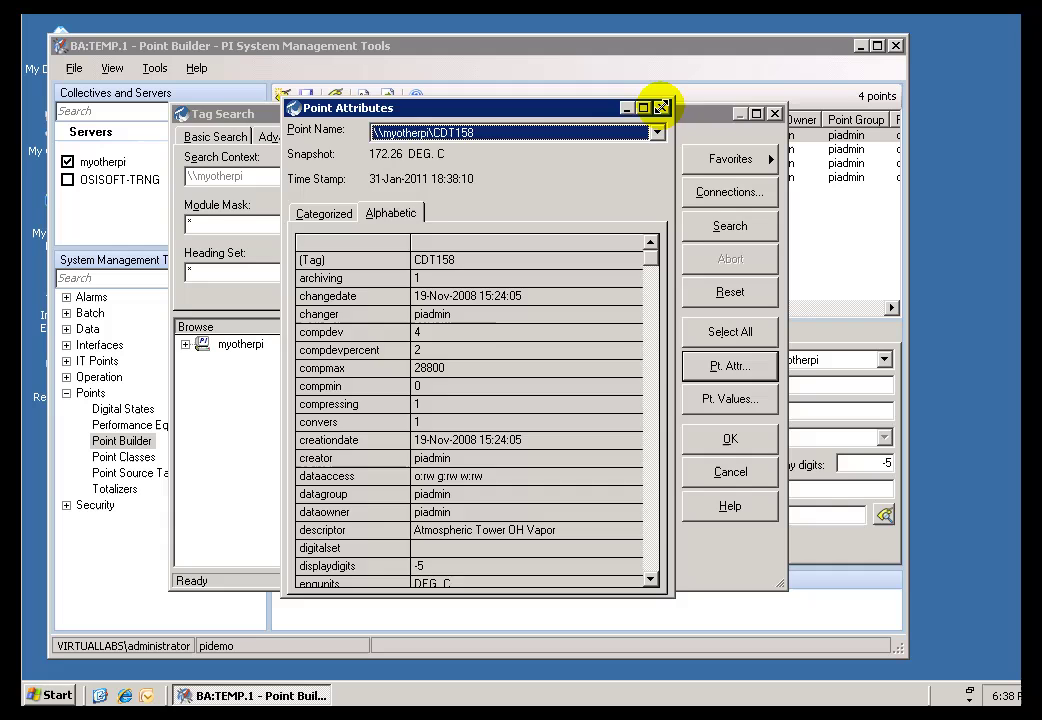
left_click(661, 107)
left_click(205, 137)
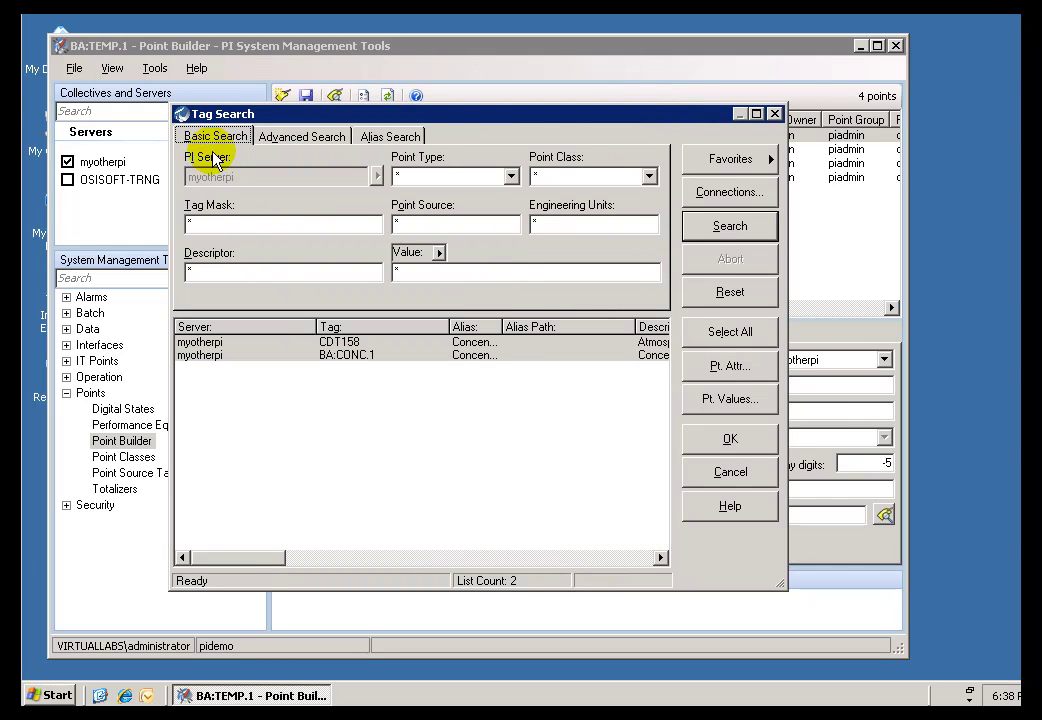
Reset the basic search and search with default masks, returning all 111 tags.
left_click(729, 294)
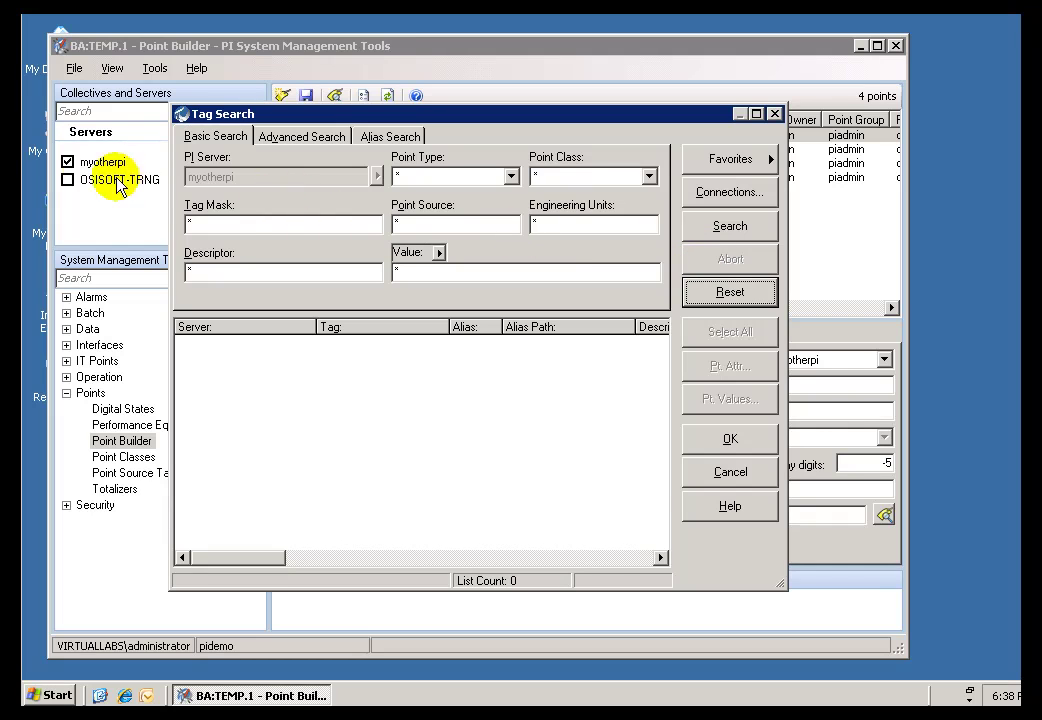
left_click(68, 160)
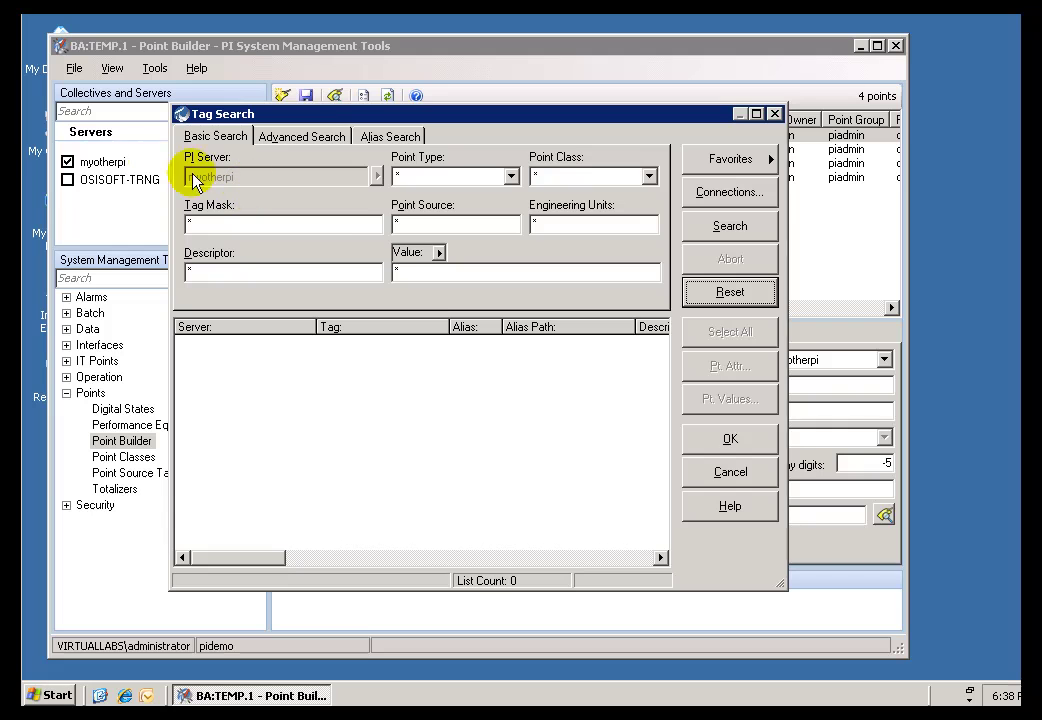
left_click(728, 228)
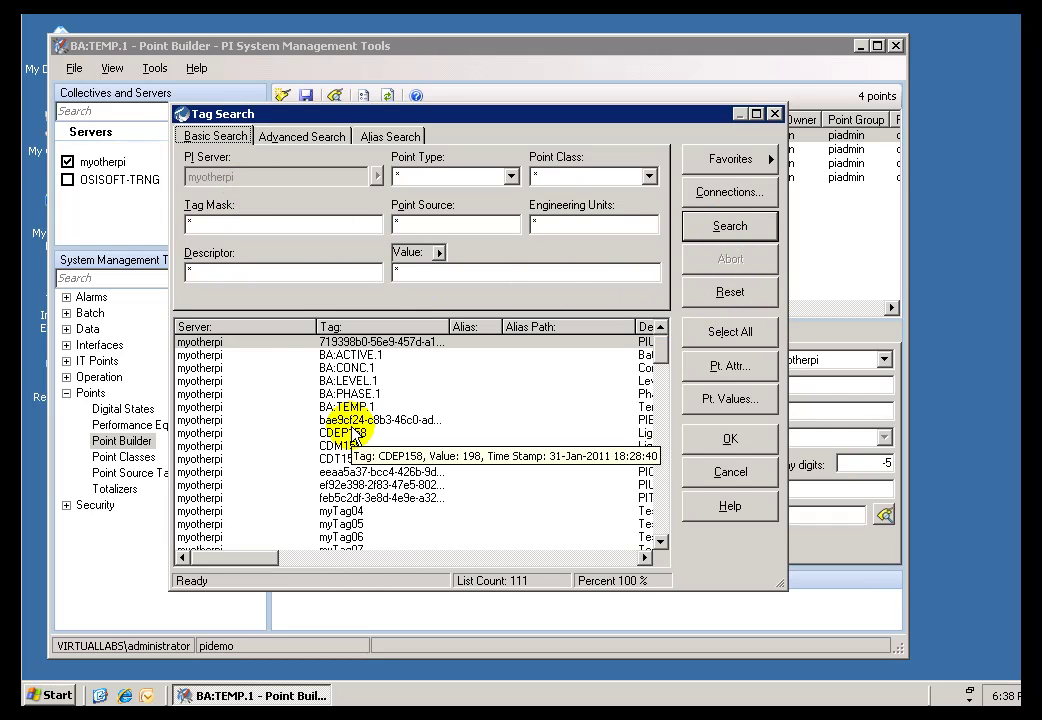
Select CDEP158, myTag04, myTag31, myTag33 and myTag37 from the results.
left_click(345, 433)
left_click(350, 511, "ctrl")
left_click(662, 512)
left_click(340, 446, "ctrl")
left_click(340, 472, "ctrl")
left_click(341, 524, "ctrl")
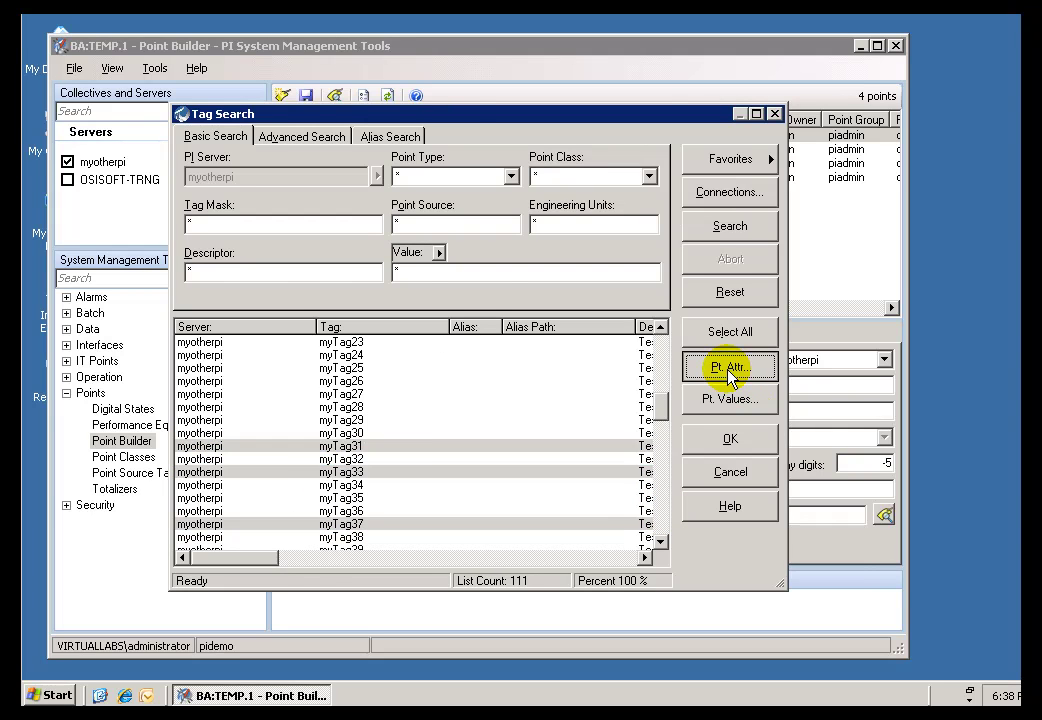